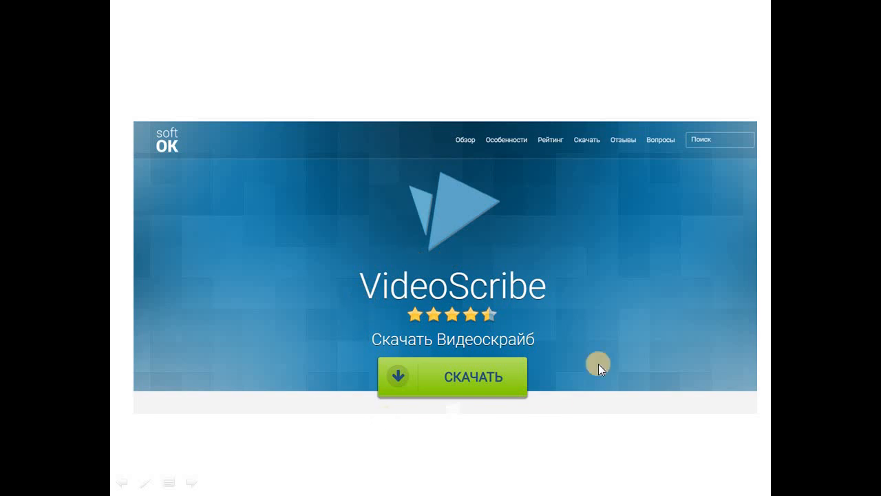
- Advance the slideshow to the slide showing the Start menu's Computer > Properties item
{"action": "left_click", "coordinate": [463, 377]}
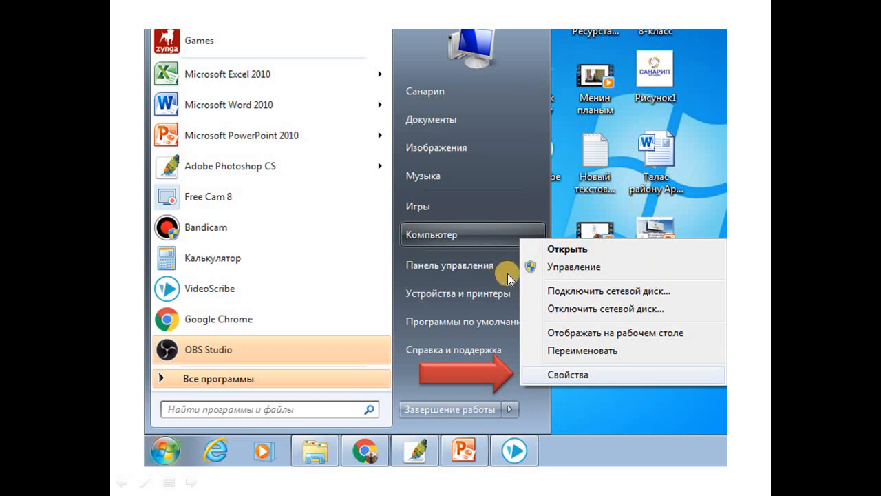
- Advance to the desktop screenshot slide with the red arrow on the VideoScribe icon
{"action": "left_click", "coordinate": [558, 375]}
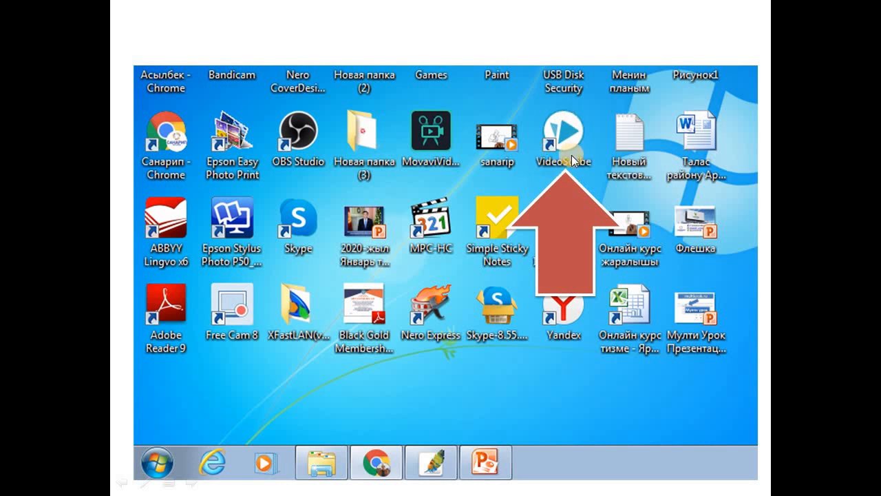
- Advance to the VideoScribe login slide highlighting Create a New Account
{"action": "left_click", "coordinate": [571, 155]}
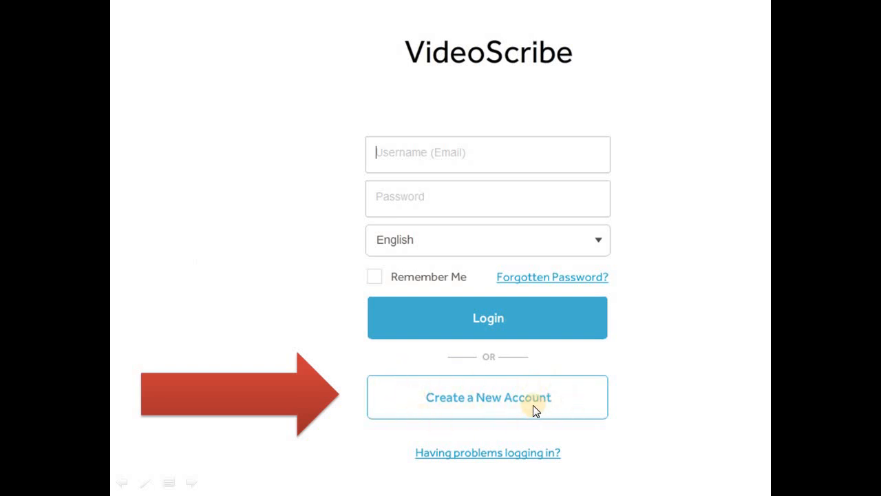
- Advance to the «Каттоо» slide showing the VideoScribe sign-up form
{"action": "left_click", "coordinate": [455, 405]}
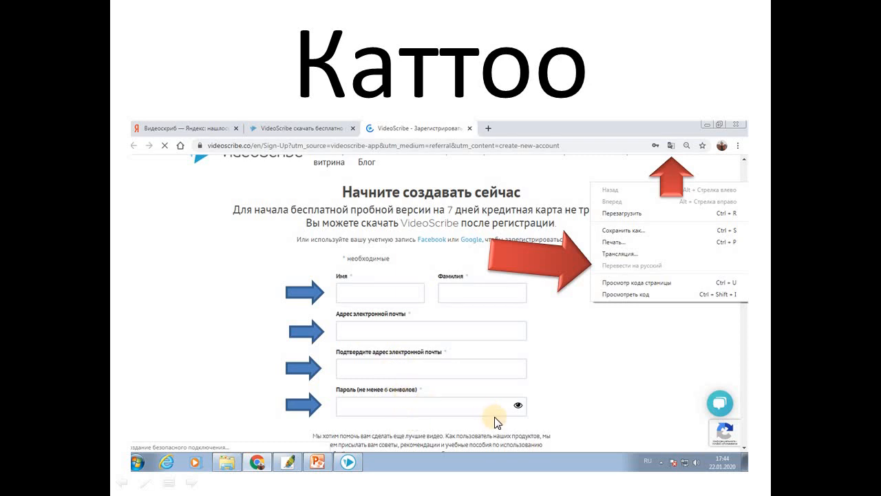
- Move past the 7-day free-trial slide to the desktop slide marking VideoScribe
{"action": "left_click", "coordinate": [497, 329]}
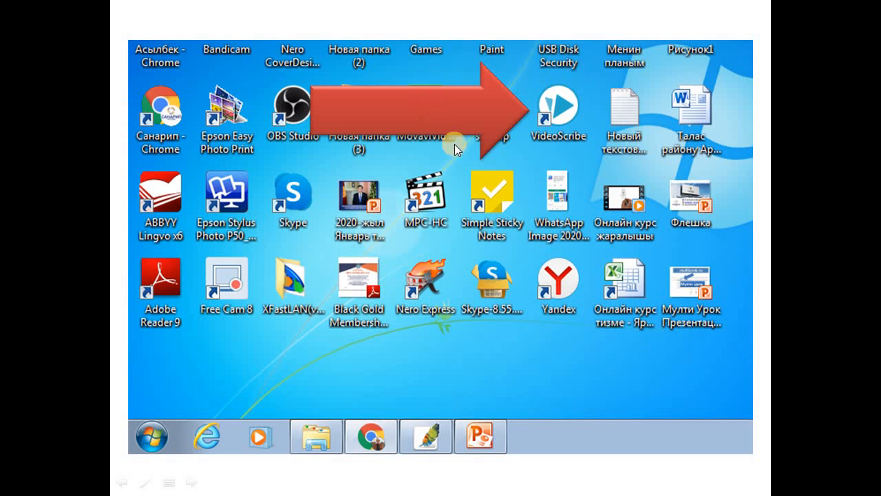
- Click through the login and «Программаны иштетүү» slides to the end of the slideshow
{"action": "left_click", "coordinate": [524, 117]}
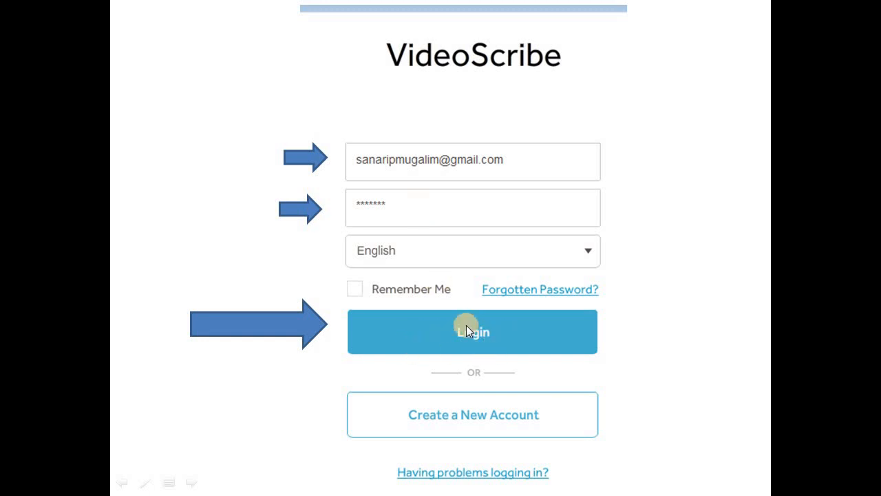
{"action": "left_click", "coordinate": [574, 341]}
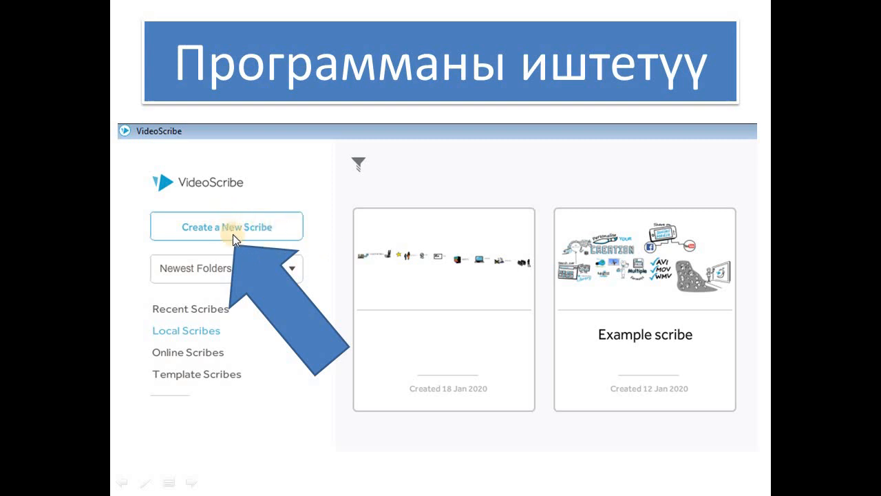
{"action": "left_click", "coordinate": [277, 238]}
- Leave the slideshow, show the Windows desktop and launch VideoScribe from its shortcut
{"action": "key", "text": "Left"}
{"action": "key", "text": "super+d"}
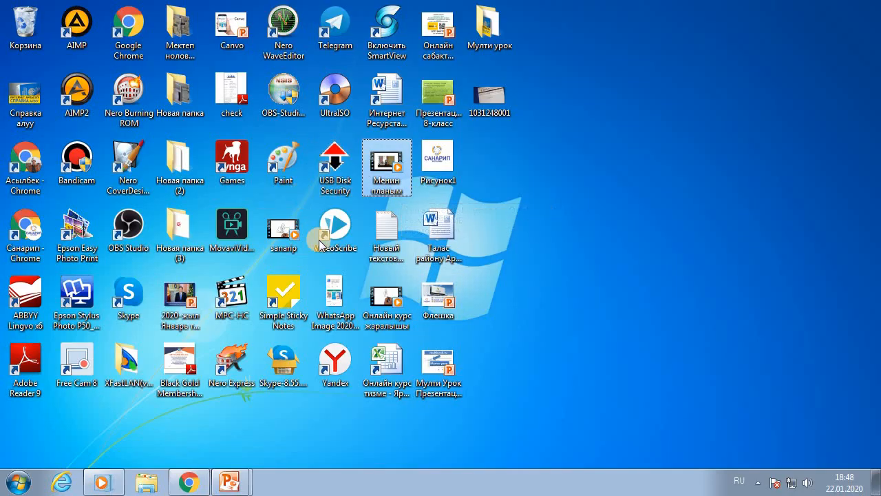
{"action": "double_click", "coordinate": [336, 234]}
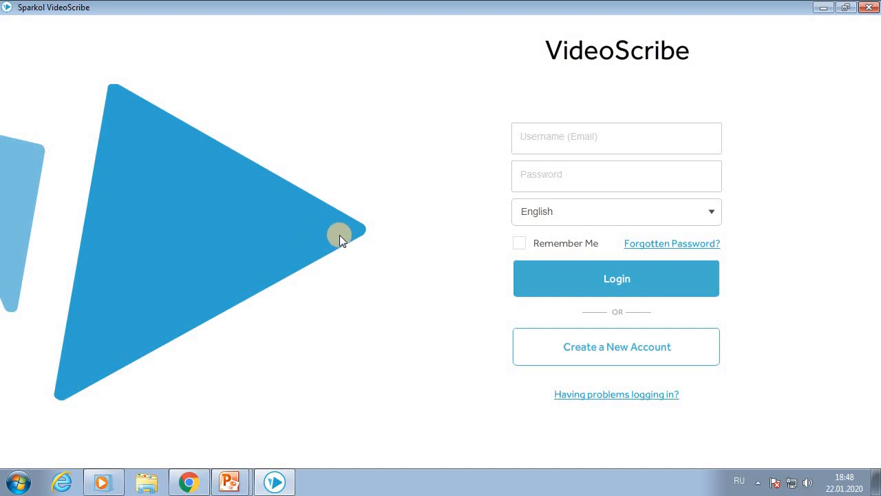
- Enter the account e-mail and password in the VideoScribe login fields
{"action": "left_click", "coordinate": [564, 140]}
{"action": "type", "text": "we"}
{"action": "key", "text": "BackSpace"}
{"action": "key", "text": "BackSpace"}
{"action": "key", "text": "alt+shift"}
{"action": "key", "text": "alt+shift"}
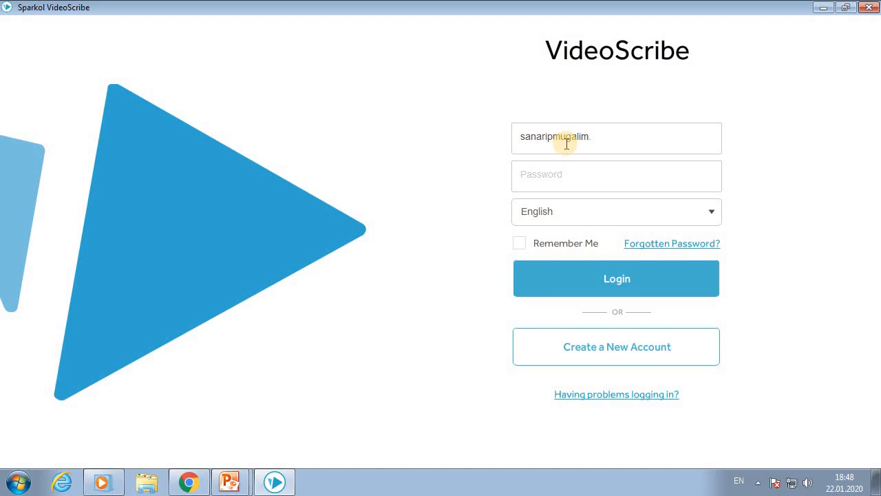
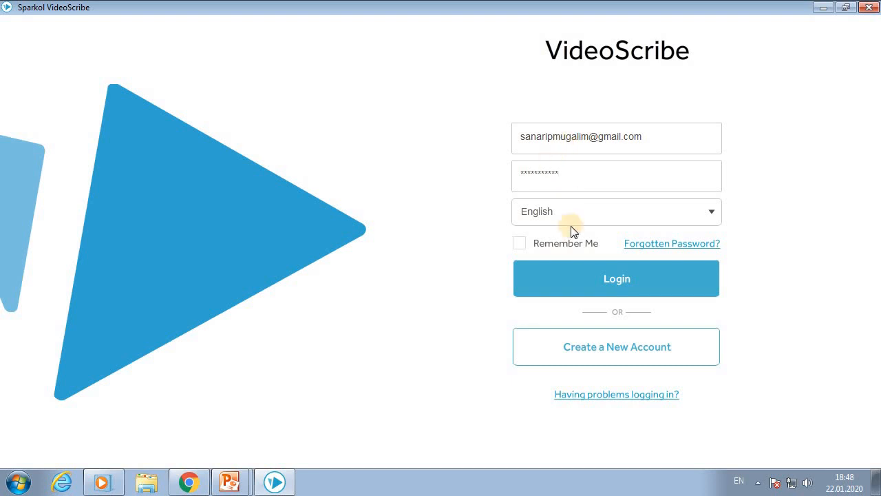
- Keep English as the interface language, log in and create a new blank scribe
{"action": "left_click", "coordinate": [590, 215]}
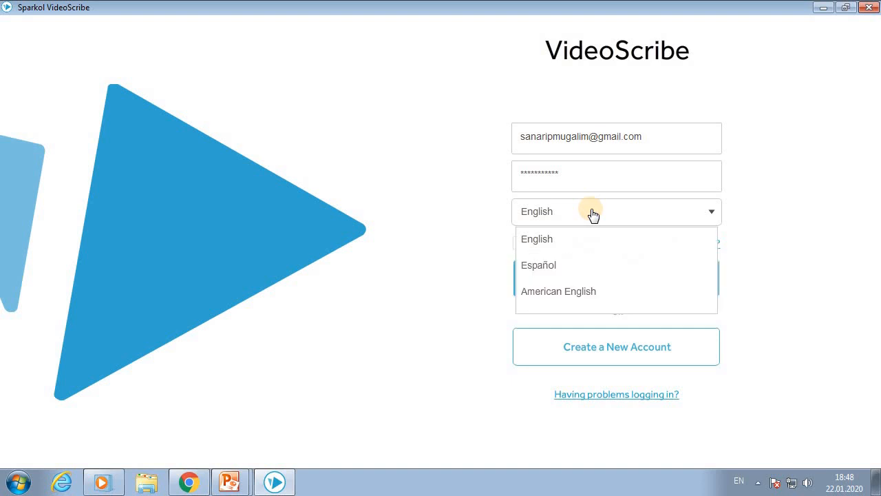
{"action": "left_click", "coordinate": [592, 214]}
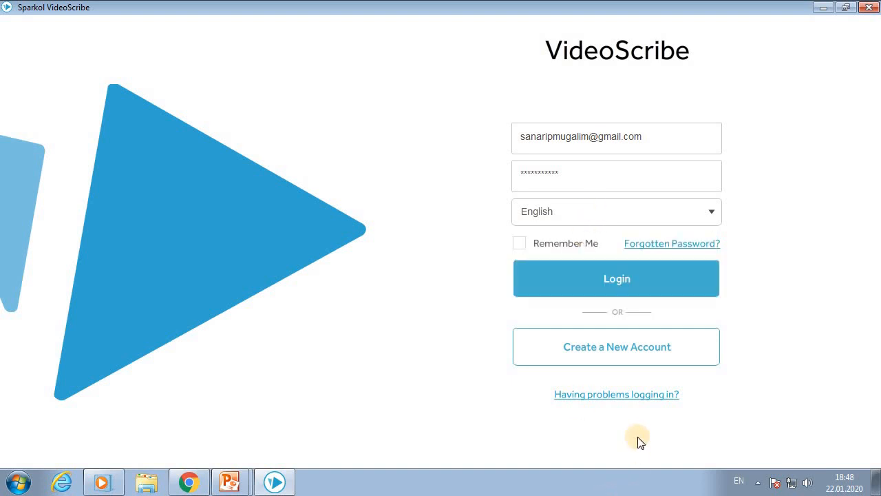
{"action": "left_click", "coordinate": [599, 280]}
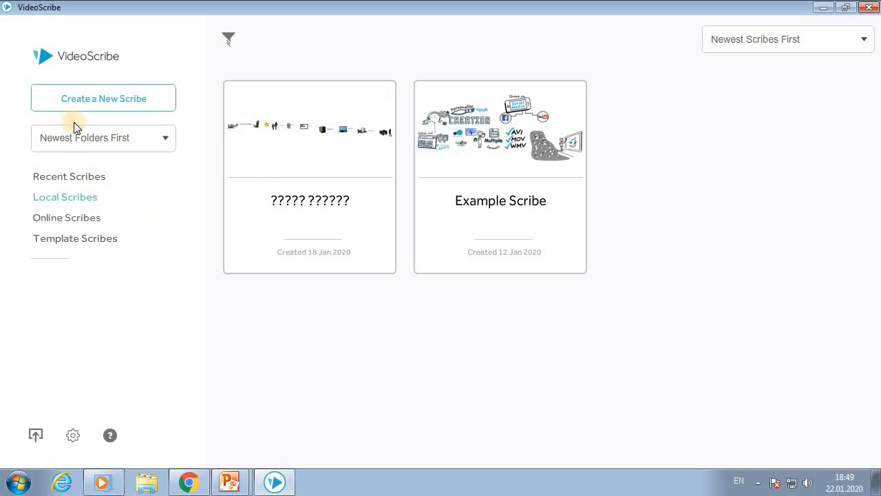
{"action": "left_click", "coordinate": [107, 106]}
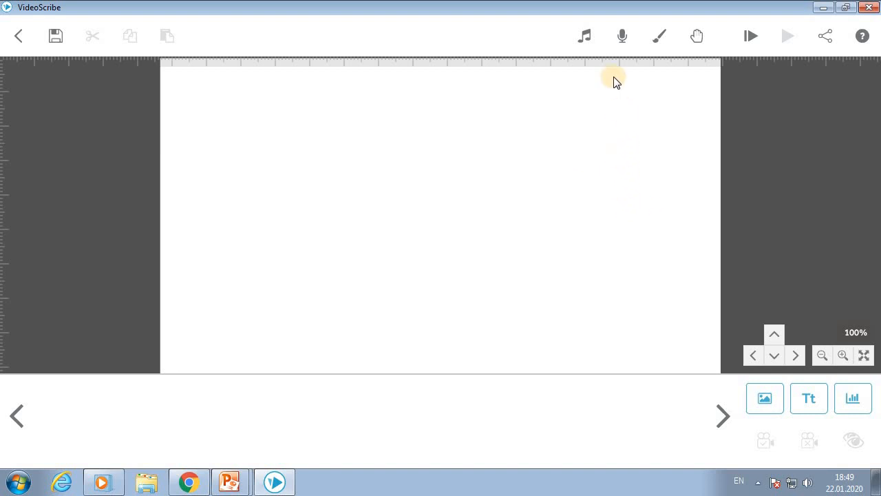
- Apply the bottom-left grey speckled paper texture as the canvas background, skipping music
{"action": "left_click", "coordinate": [584, 35]}
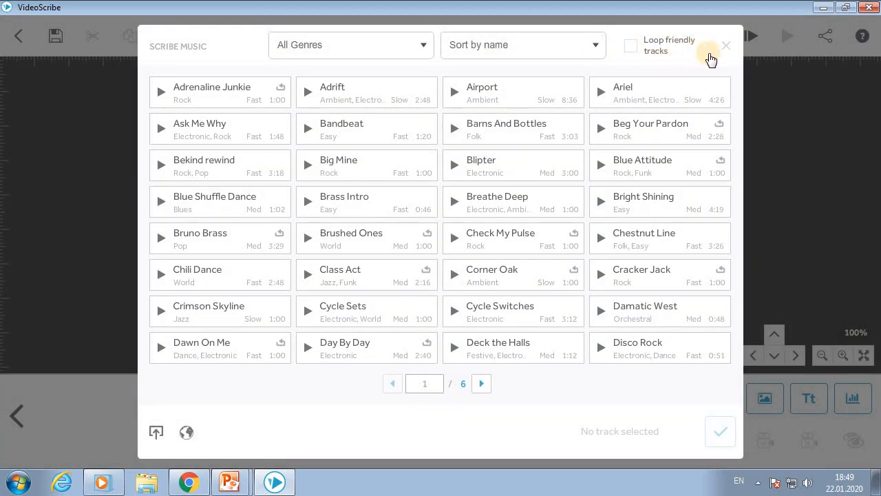
{"action": "left_click", "coordinate": [727, 47]}
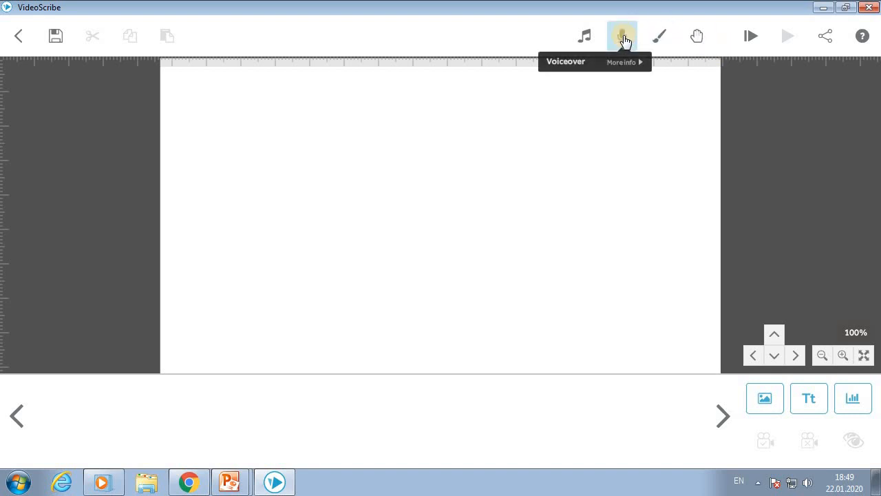
{"action": "left_click", "coordinate": [661, 38]}
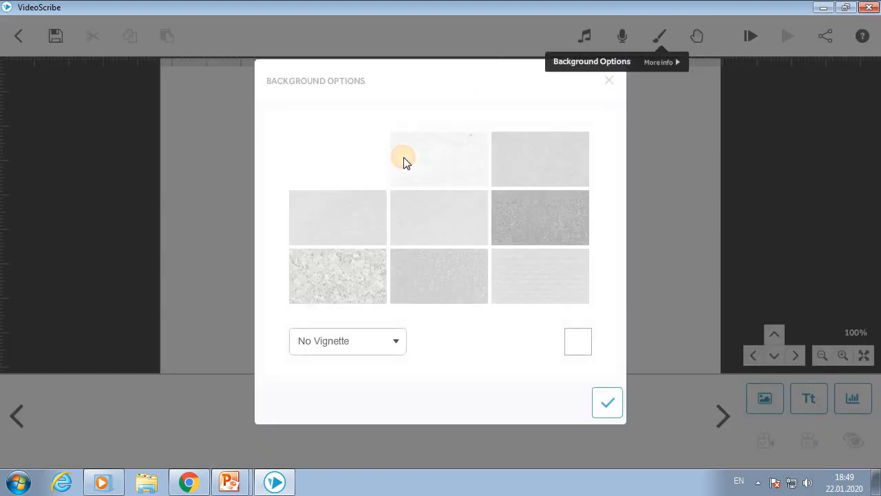
{"action": "left_click", "coordinate": [342, 272]}
{"action": "left_click", "coordinate": [608, 406]}
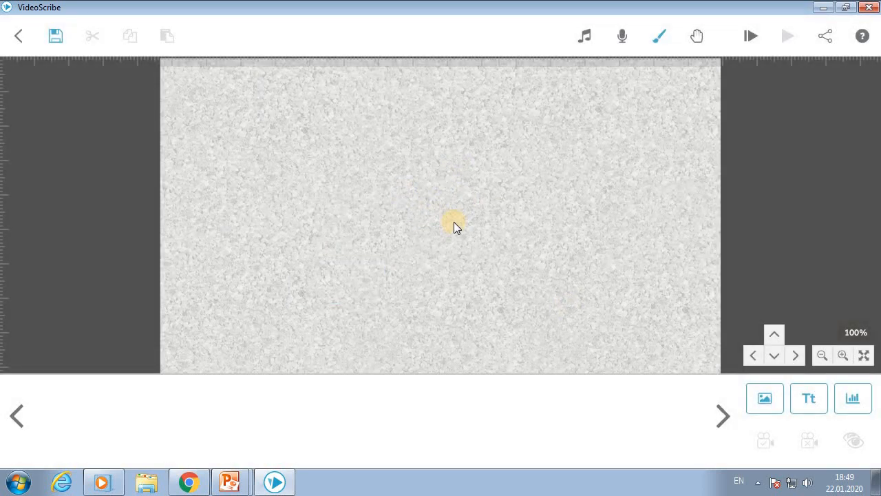
{"action": "left_click", "coordinate": [697, 35]}
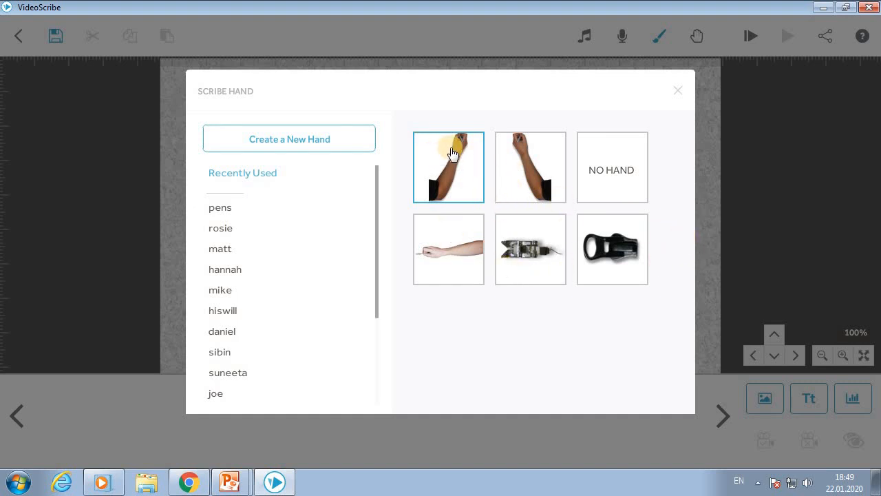
{"action": "left_click", "coordinate": [677, 91]}
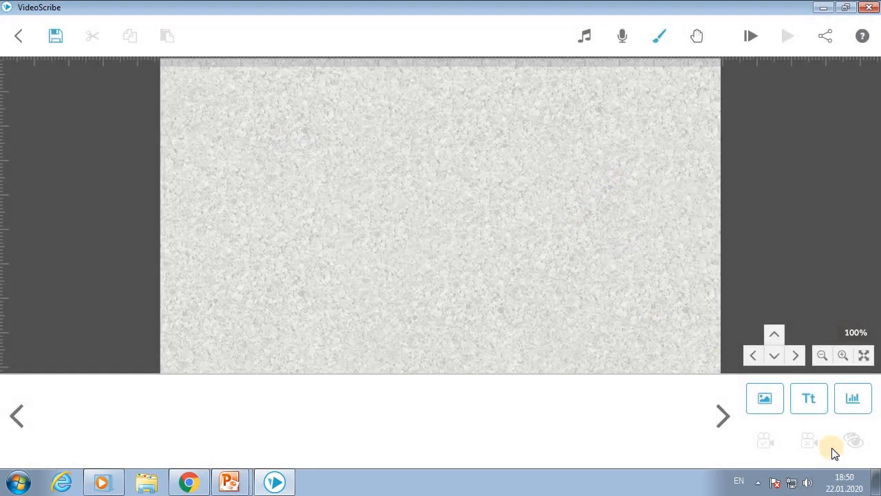
{"action": "left_click", "coordinate": [766, 401]}
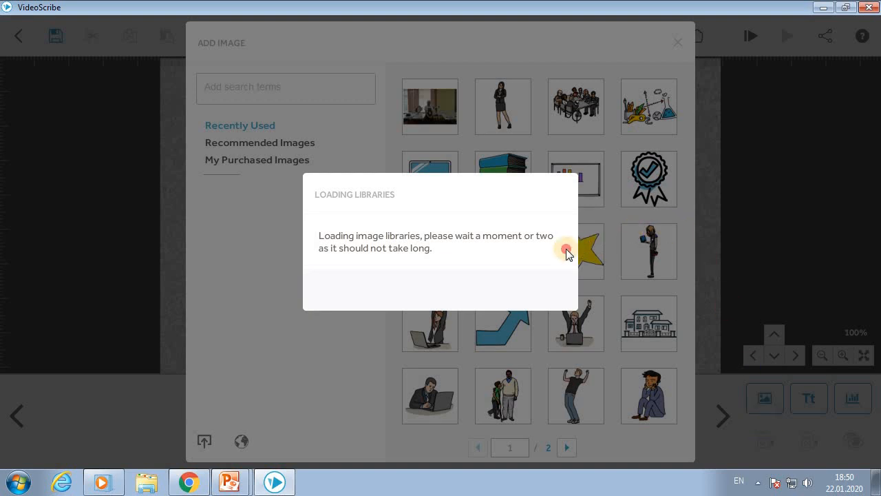
{"action": "key", "text": "Escape"}
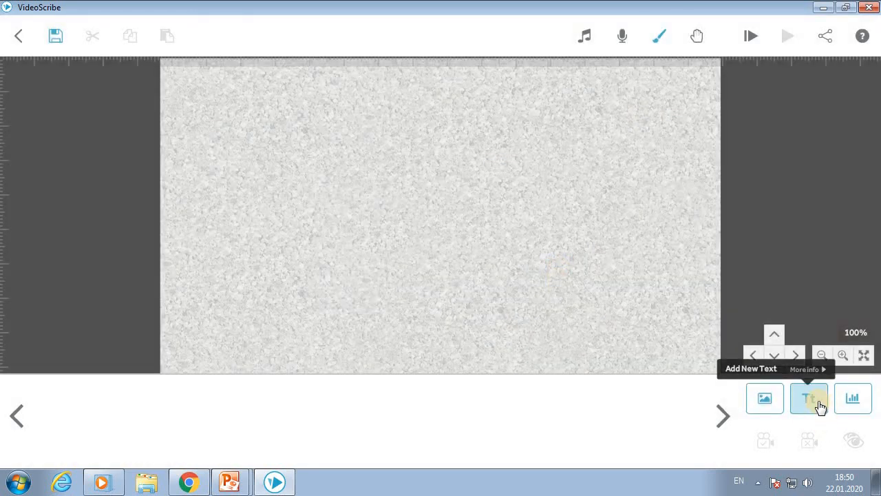
{"action": "left_click", "coordinate": [854, 403]}
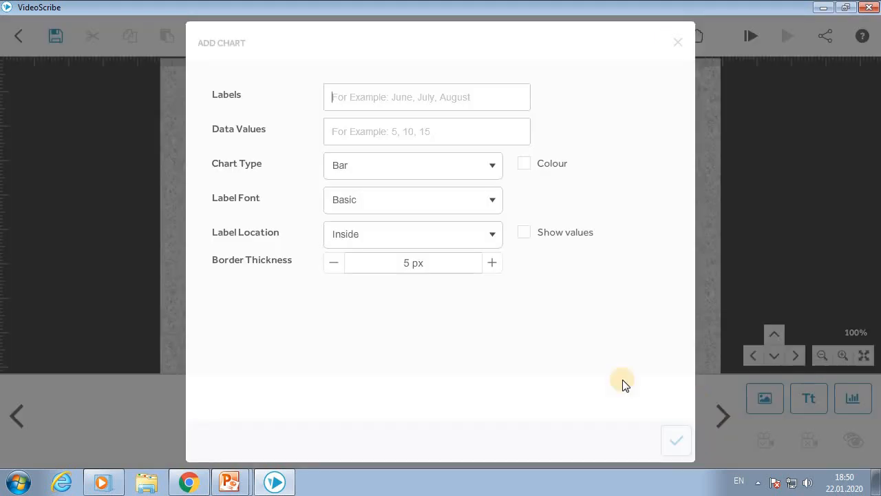
{"action": "key", "text": "Escape"}
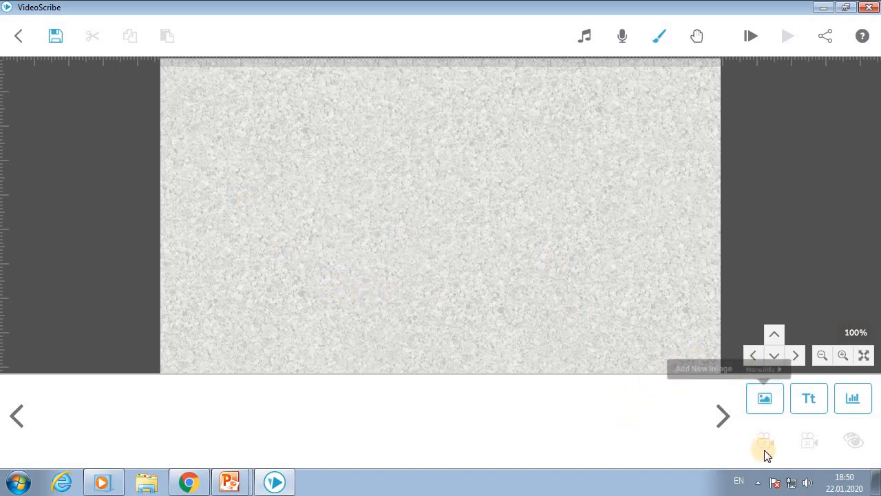
- Add the two-storey house with garage from the Buildings images to the canvas
{"action": "left_click", "coordinate": [764, 400]}
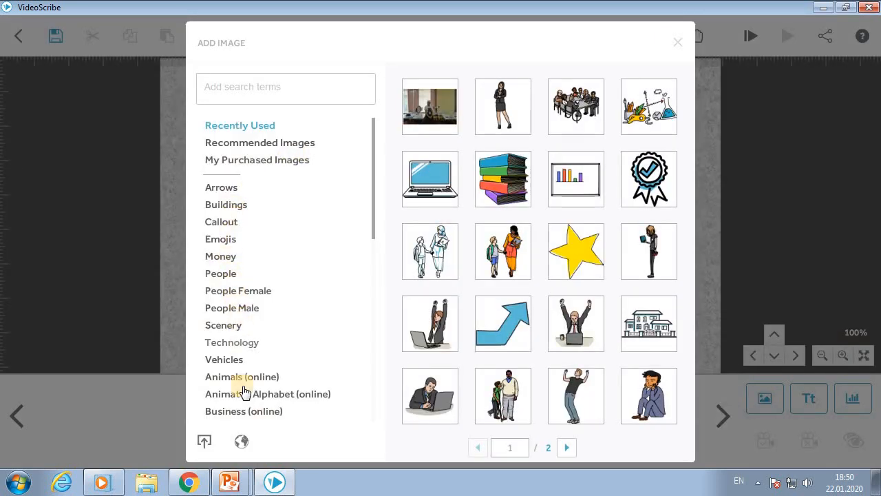
{"action": "scroll", "coordinate": [246, 175], "scroll_direction": "down", "scroll_amount": 1}
{"action": "scroll", "coordinate": [245, 174], "scroll_direction": "down", "scroll_amount": 3}
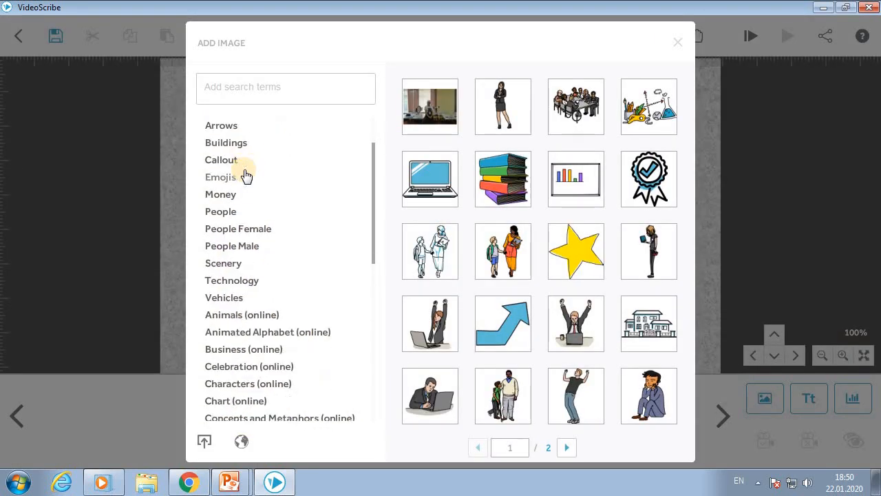
{"action": "scroll", "coordinate": [246, 173], "scroll_direction": "up", "scroll_amount": 4}
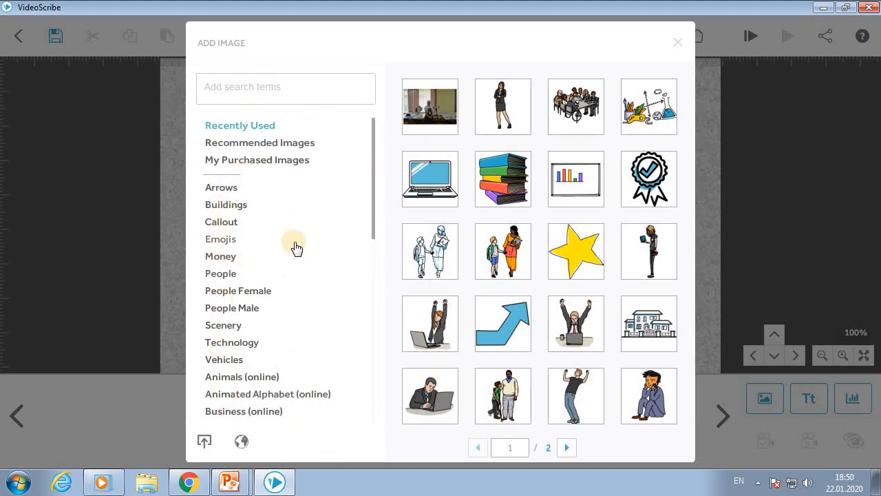
{"action": "left_click", "coordinate": [211, 204]}
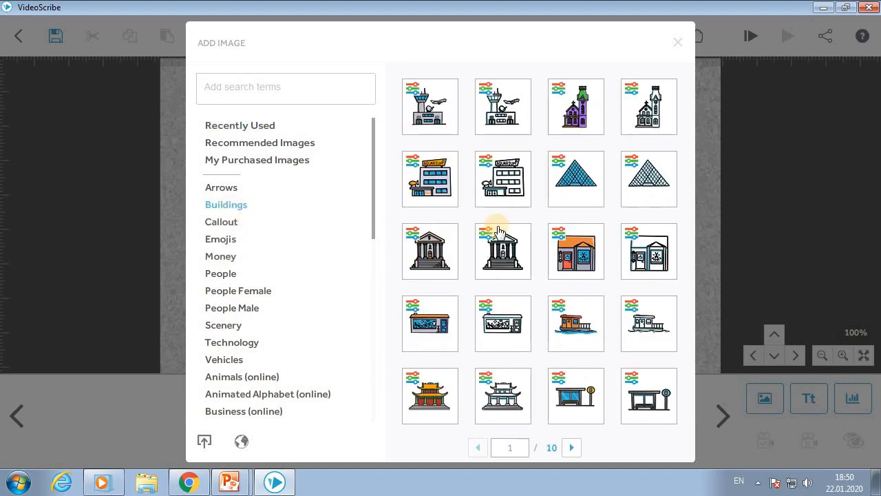
{"action": "scroll", "coordinate": [517, 208], "scroll_direction": "down", "scroll_amount": 2}
{"action": "scroll", "coordinate": [517, 209], "scroll_direction": "down", "scroll_amount": 1}
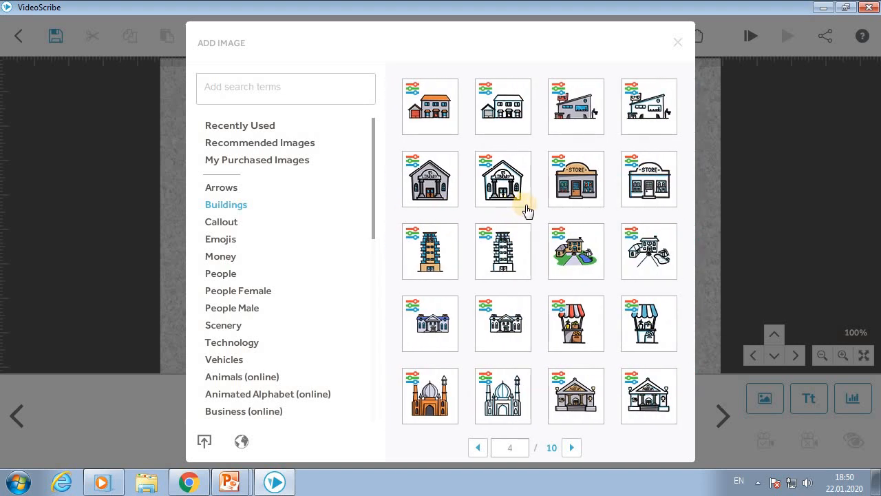
{"action": "left_click", "coordinate": [509, 107]}
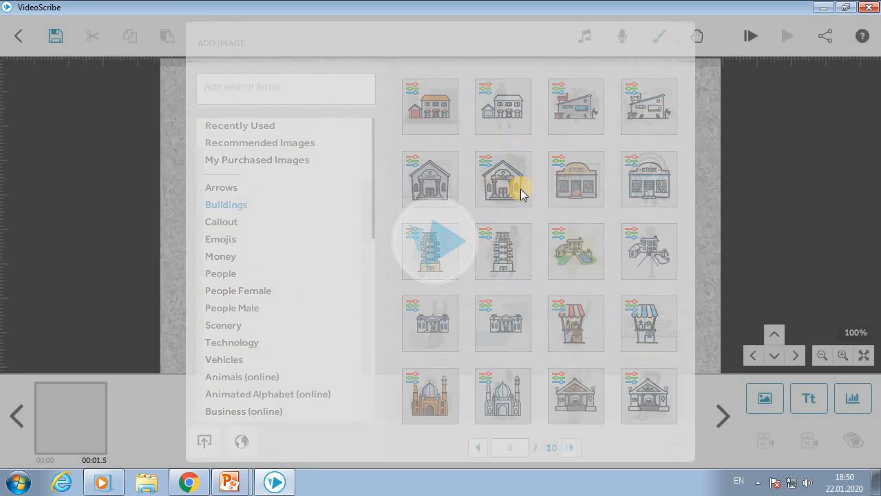
- Move the house to the upper left of the paper and open the new-text form
{"action": "left_click_drag", "start_coordinate": [506, 206], "coordinate": [403, 151]}
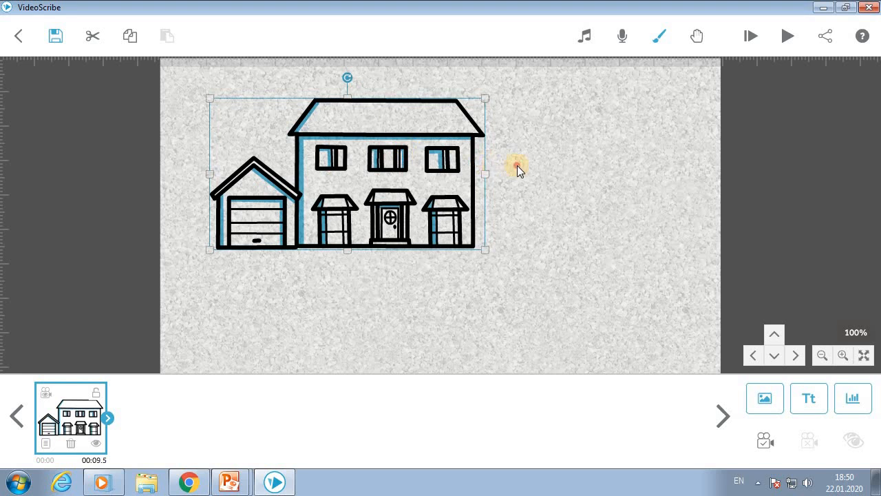
{"action": "left_click", "coordinate": [546, 201]}
{"action": "left_click", "coordinate": [815, 405]}
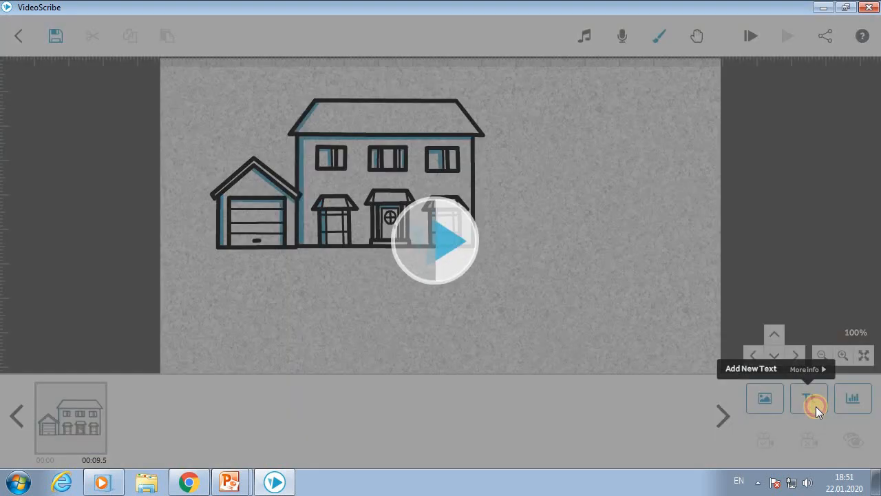
{"action": "left_click", "coordinate": [279, 141]}
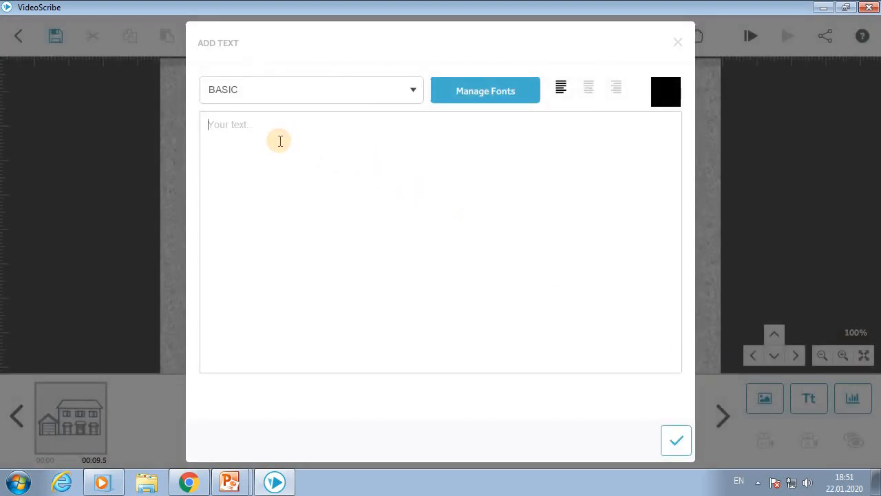
- Type the caption 'Менин мектебим' into the text box
{"action": "type", "text": "M"}
{"action": "key", "text": "BackSpace"}
{"action": "key", "text": "BackSpace"}
{"action": "type", "text": "Me"}
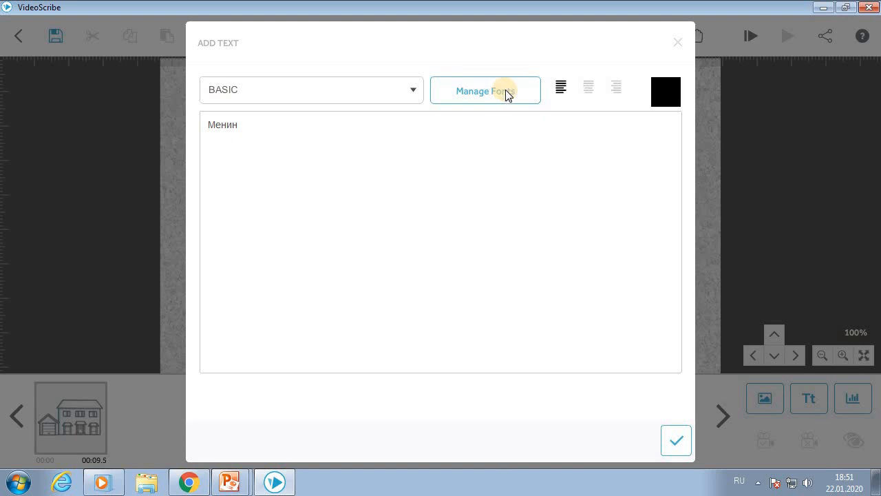
- Check the imported fonts and try adding the caption, which fails: the Basic font can't show these characters
{"action": "left_click", "coordinate": [508, 93]}
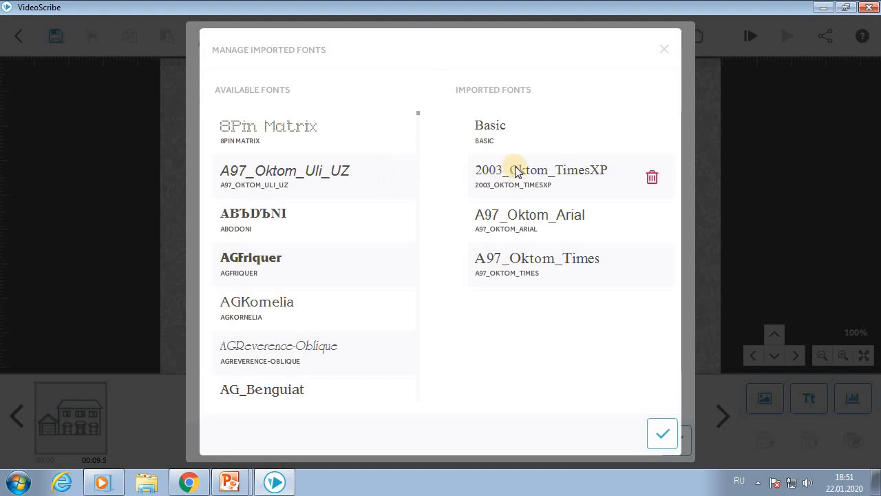
{"action": "left_click", "coordinate": [669, 446]}
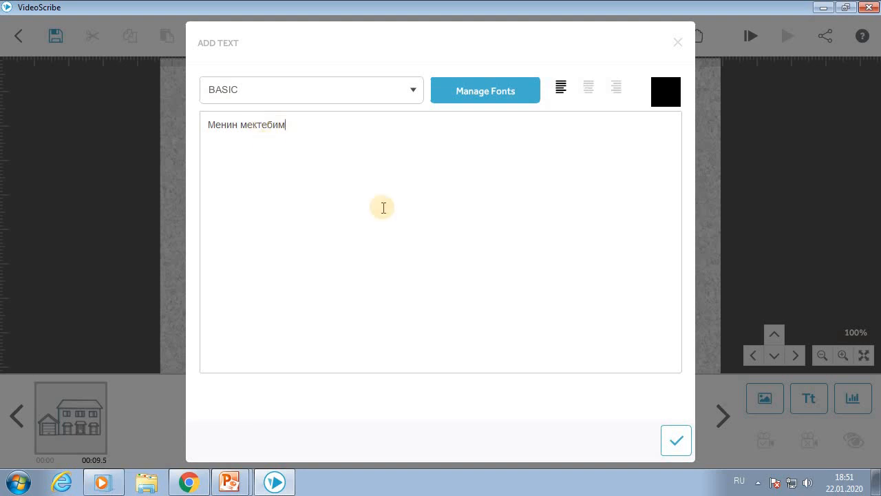
{"action": "left_click", "coordinate": [675, 444]}
{"action": "left_click", "coordinate": [582, 300]}
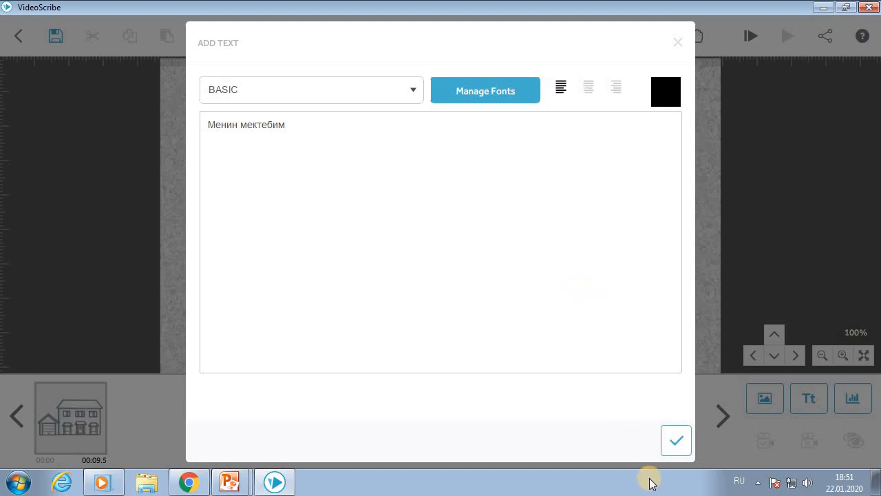
{"action": "left_click", "coordinate": [447, 95]}
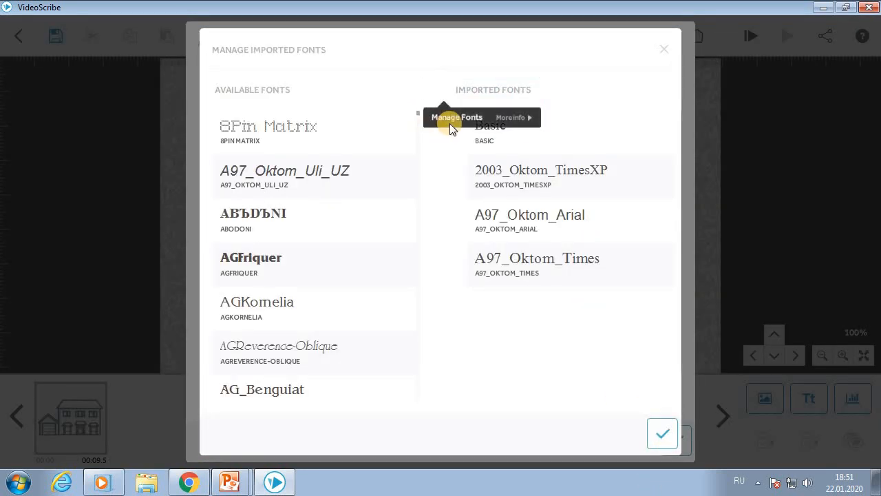
{"action": "left_click", "coordinate": [661, 441]}
{"action": "left_click", "coordinate": [674, 444]}
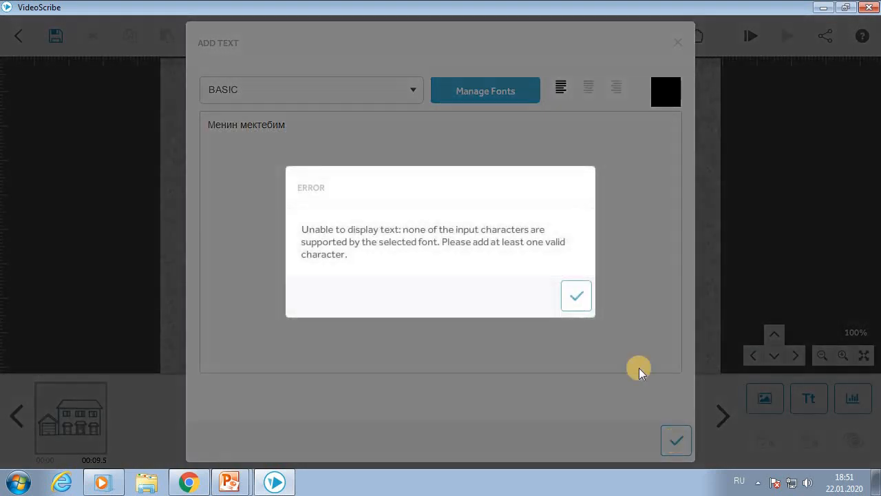
- Switch the caption to the 2003_Oktom_TimesXP font and add it to the scene
{"action": "left_click", "coordinate": [576, 292]}
{"action": "left_click", "coordinate": [295, 99]}
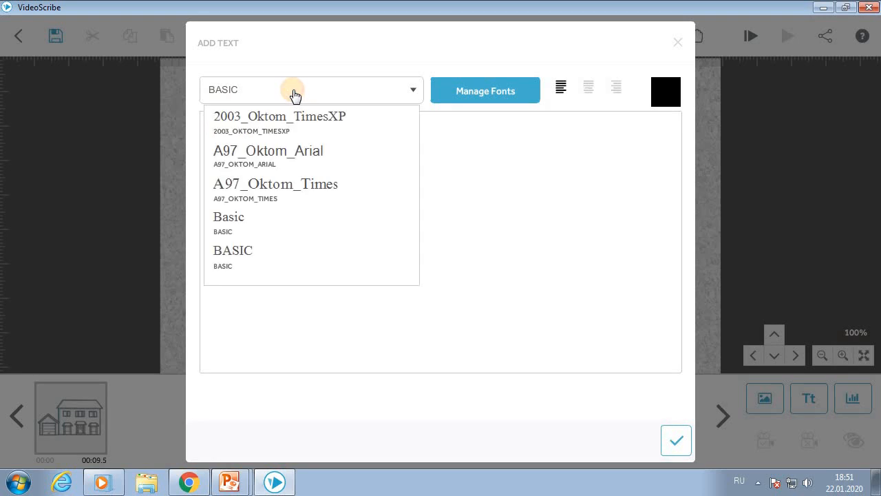
{"action": "left_click", "coordinate": [300, 124]}
{"action": "left_click_drag", "start_coordinate": [330, 133], "coordinate": [212, 124]}
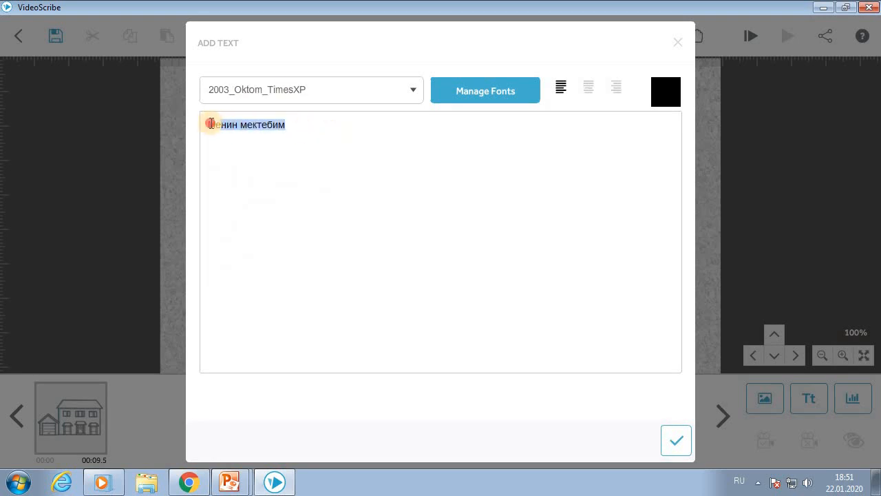
{"action": "left_click", "coordinate": [678, 442]}
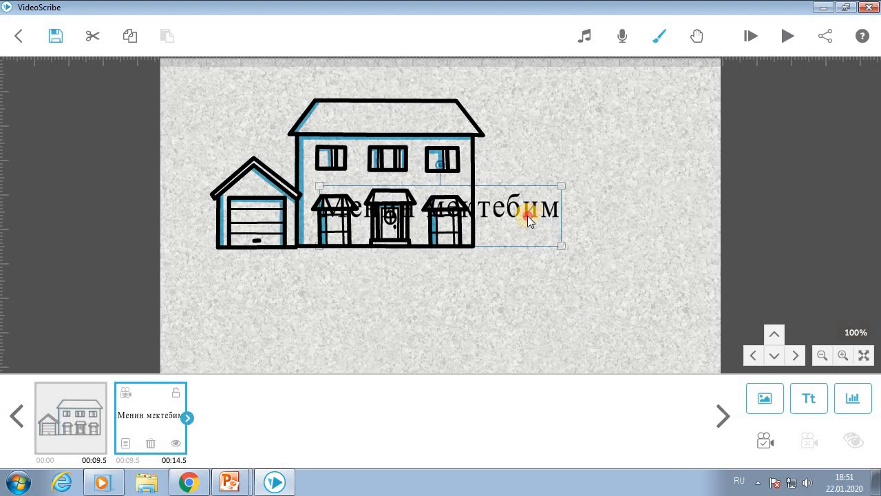
- Enlarge the caption and centre it beneath the house drawing
{"action": "left_click_drag", "start_coordinate": [527, 219], "coordinate": [501, 300]}
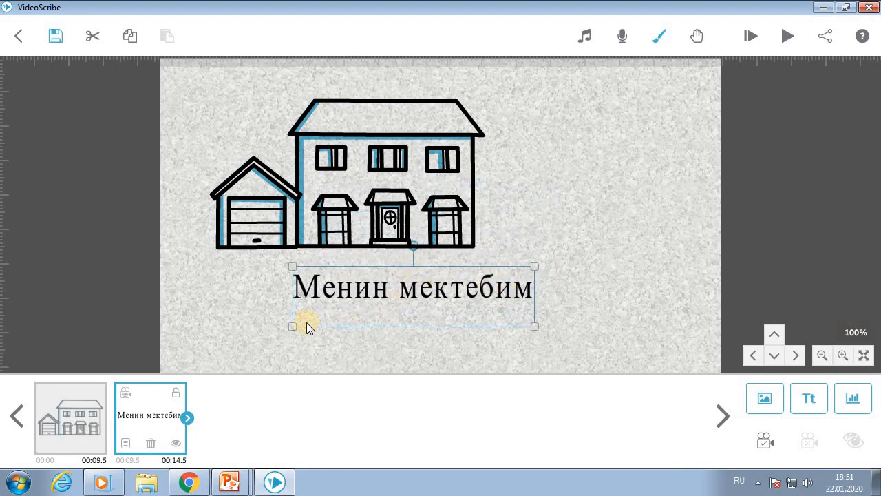
{"action": "left_click_drag", "start_coordinate": [295, 331], "coordinate": [328, 332]}
{"action": "left_click_drag", "start_coordinate": [435, 293], "coordinate": [360, 260]}
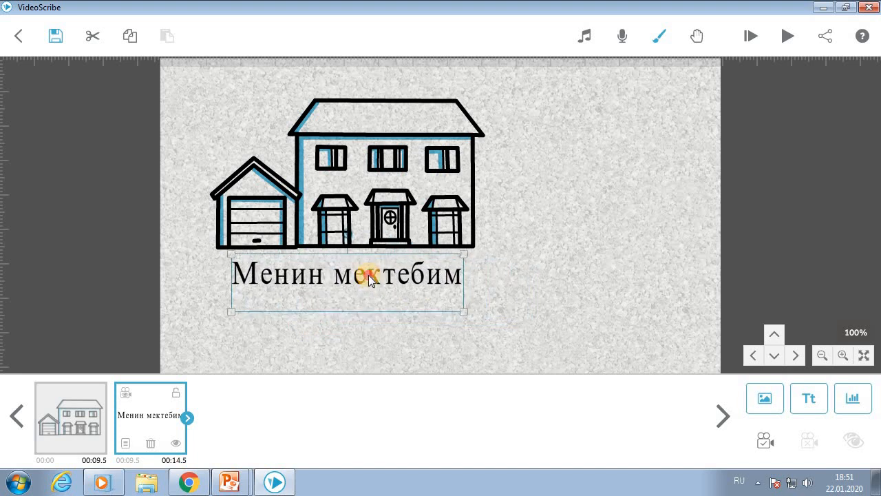
{"action": "mouse_move", "coordinate": [465, 316]}
{"action": "left_mouse_down"}
{"action": "mouse_move", "coordinate": [477, 309]}
{"action": "mouse_move", "coordinate": [491, 319]}
{"action": "mouse_move", "coordinate": [470, 302]}
{"action": "left_mouse_up"}
{"action": "left_click_drag", "start_coordinate": [390, 272], "coordinate": [393, 282]}
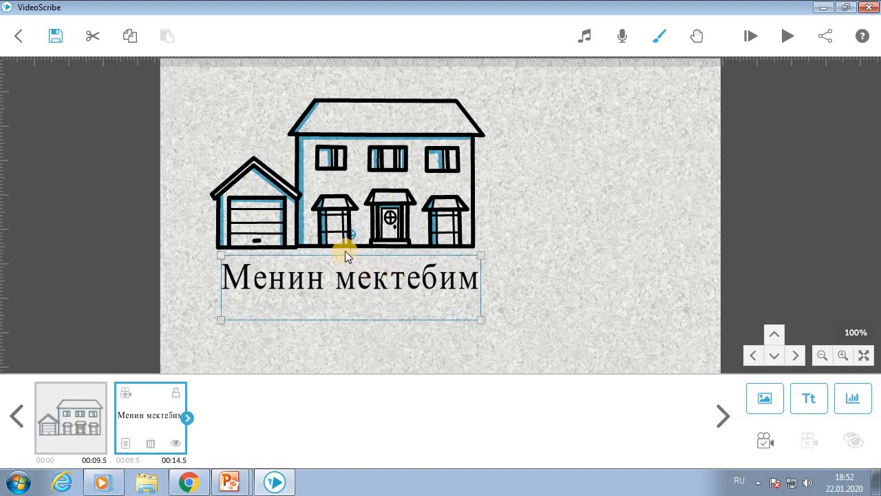
{"action": "left_click_drag", "start_coordinate": [432, 283], "coordinate": [433, 278]}
{"action": "left_click", "coordinate": [569, 259]}
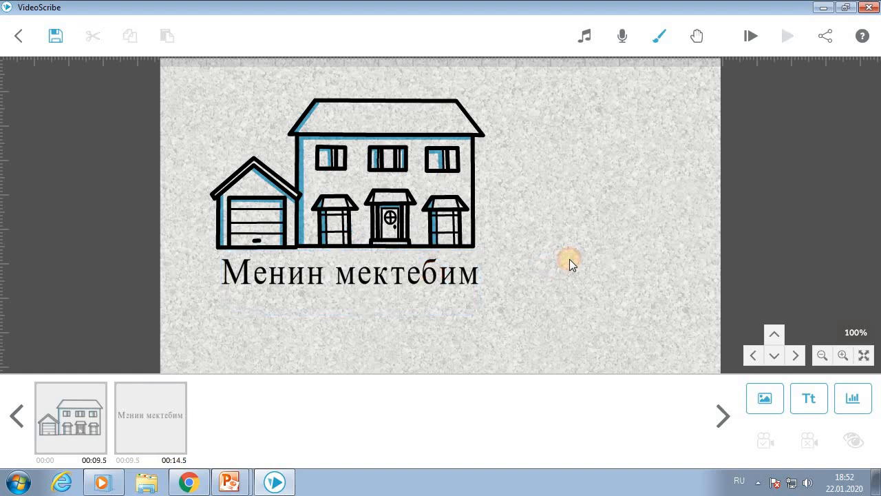
- Pan the canvas left to blank textured paper beyond the house and its caption
{"action": "left_click_drag", "start_coordinate": [610, 251], "coordinate": [634, 251]}
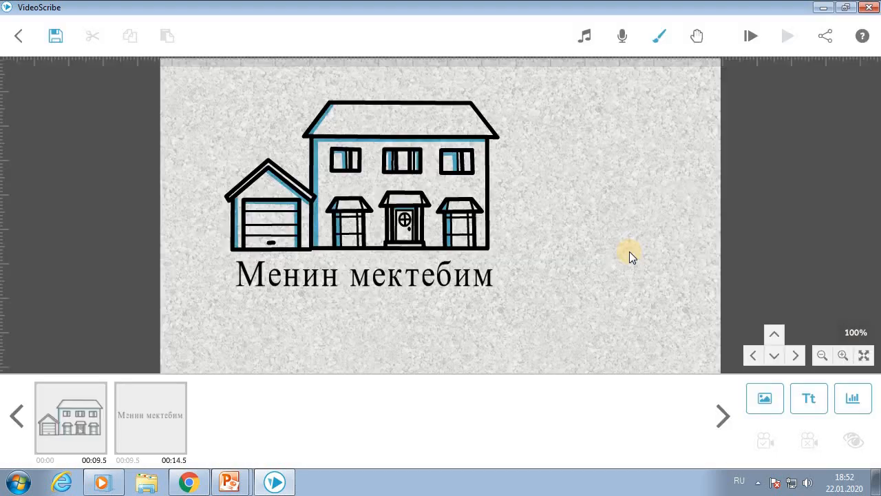
{"action": "left_click_drag", "start_coordinate": [635, 184], "coordinate": [300, 184]}
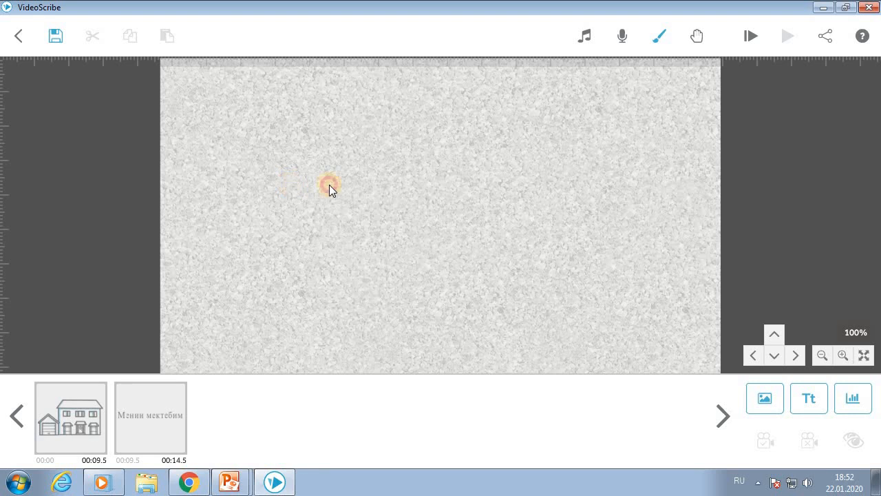
{"action": "left_click", "coordinate": [762, 400]}
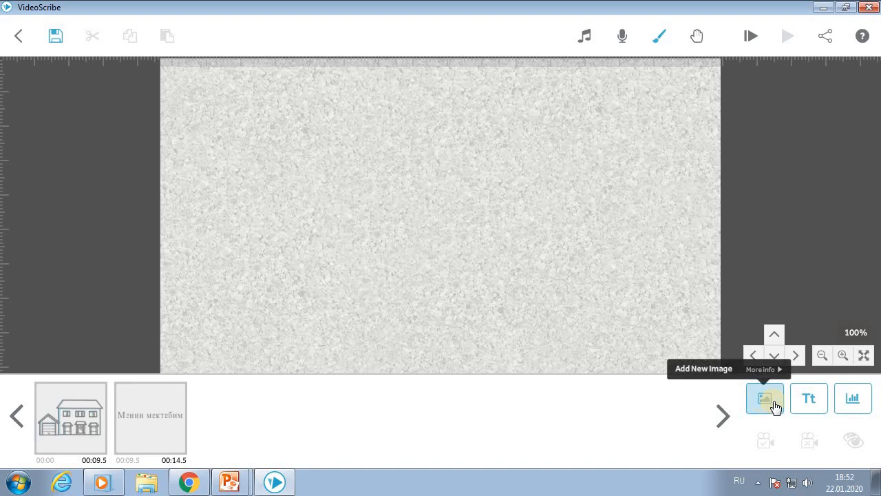
- Add the woman cheering at her laptop from page 4 of the People images
{"action": "left_click", "coordinate": [773, 402]}
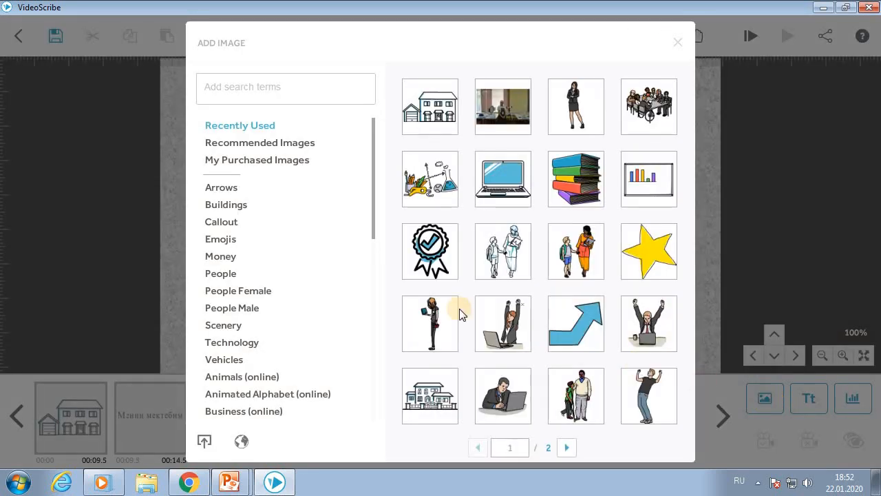
{"action": "scroll", "coordinate": [222, 252], "scroll_direction": "down", "scroll_amount": 1}
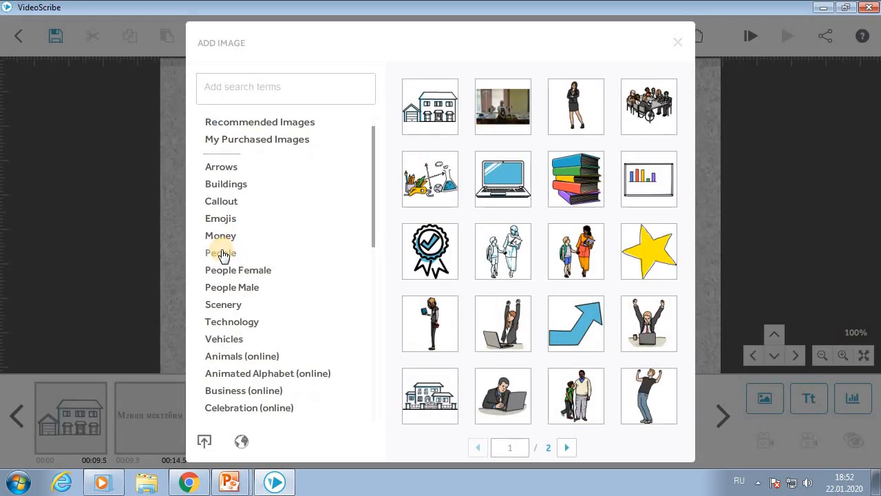
{"action": "left_click", "coordinate": [228, 253]}
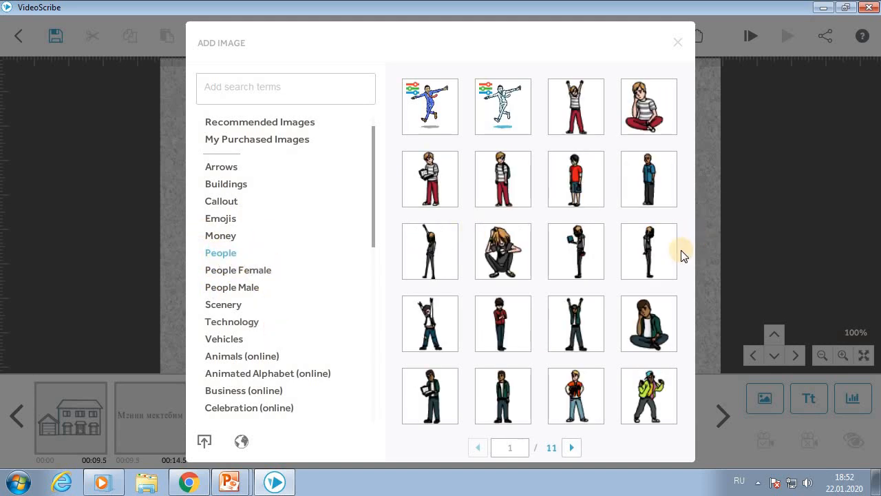
{"action": "scroll", "coordinate": [661, 255], "scroll_direction": "down", "scroll_amount": 1}
{"action": "scroll", "coordinate": [637, 265], "scroll_direction": "down", "scroll_amount": 1}
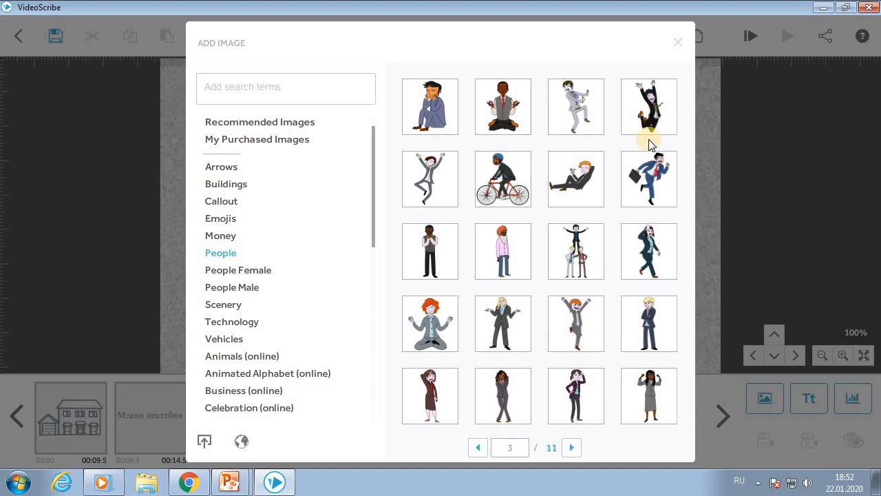
{"action": "scroll", "coordinate": [569, 260], "scroll_direction": "down", "scroll_amount": 1}
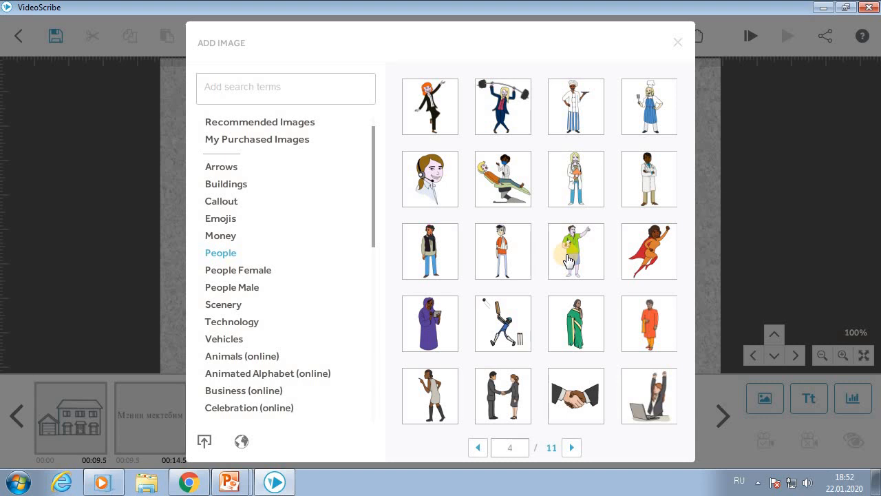
{"action": "scroll", "coordinate": [568, 260], "scroll_direction": "up", "scroll_amount": 3}
{"action": "scroll", "coordinate": [569, 260], "scroll_direction": "down", "scroll_amount": 1}
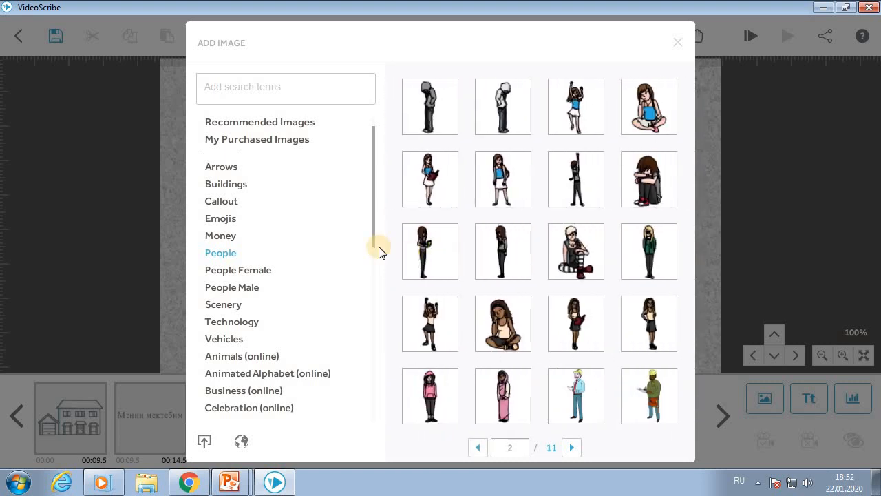
{"action": "scroll", "coordinate": [571, 257], "scroll_direction": "down", "scroll_amount": 1}
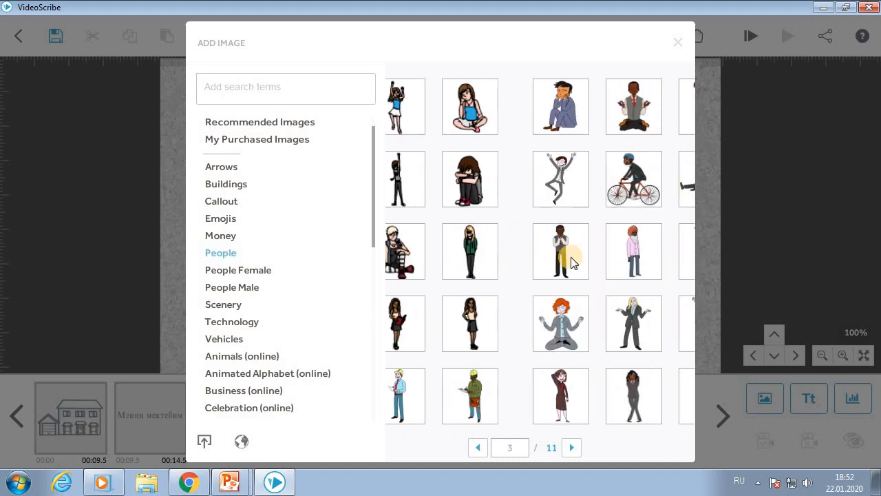
{"action": "scroll", "coordinate": [572, 260], "scroll_direction": "down", "scroll_amount": 1}
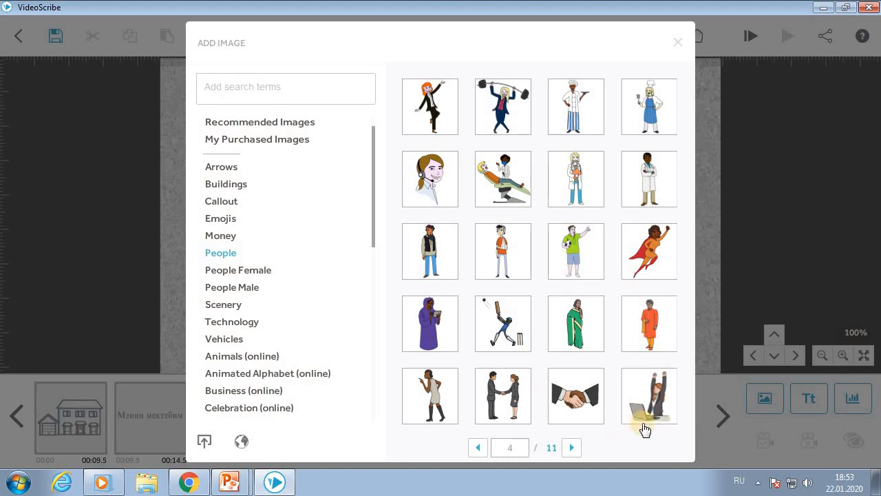
{"action": "left_click", "coordinate": [645, 400]}
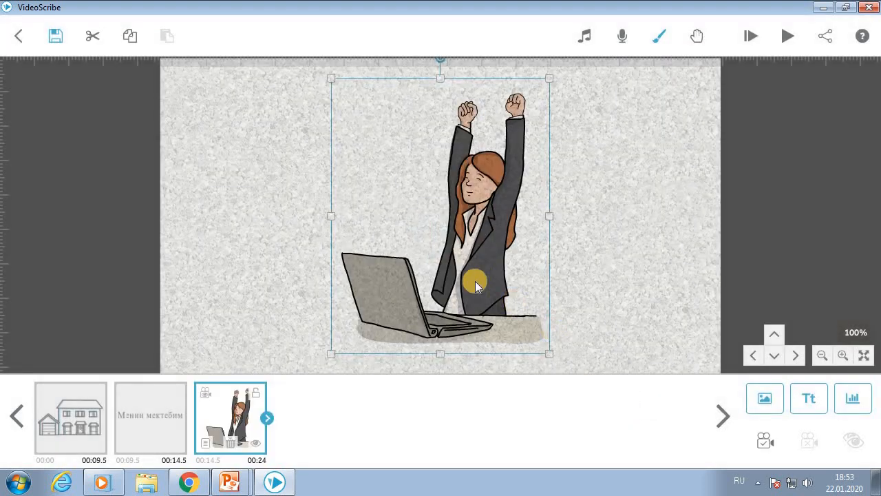
- Shrink the laptop-woman picture and move it left of the canvas centre
{"action": "left_click_drag", "start_coordinate": [465, 281], "coordinate": [470, 261]}
{"action": "left_click_drag", "start_coordinate": [540, 69], "coordinate": [528, 88]}
{"action": "left_click_drag", "start_coordinate": [493, 206], "coordinate": [483, 216]}
{"action": "left_click", "coordinate": [622, 211]}
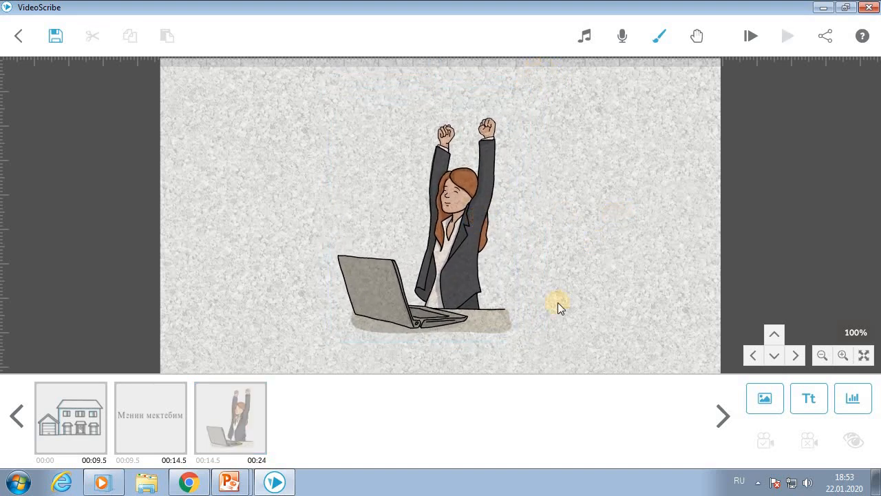
{"action": "left_click_drag", "start_coordinate": [459, 268], "coordinate": [413, 270]}
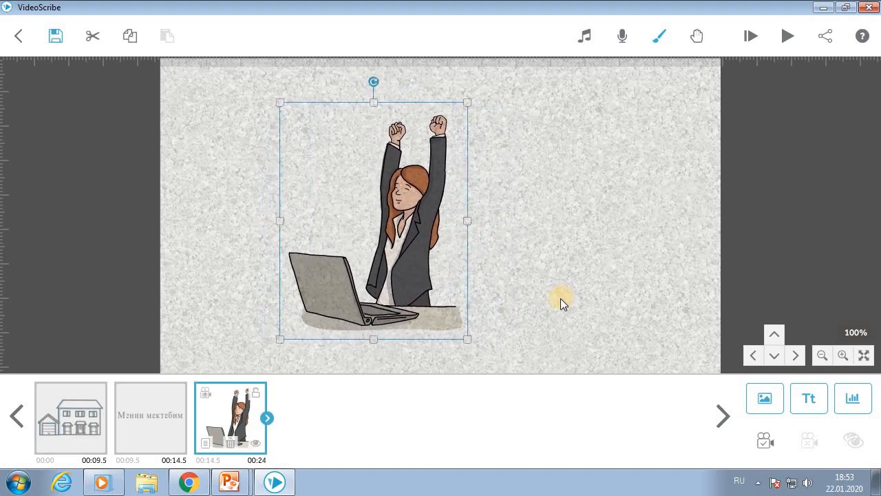
{"action": "left_click_drag", "start_coordinate": [430, 283], "coordinate": [403, 272]}
{"action": "left_click", "coordinate": [688, 290]}
- Browse the Technology, People Male, People Female and Characters image categories in the library
{"action": "left_click", "coordinate": [764, 398]}
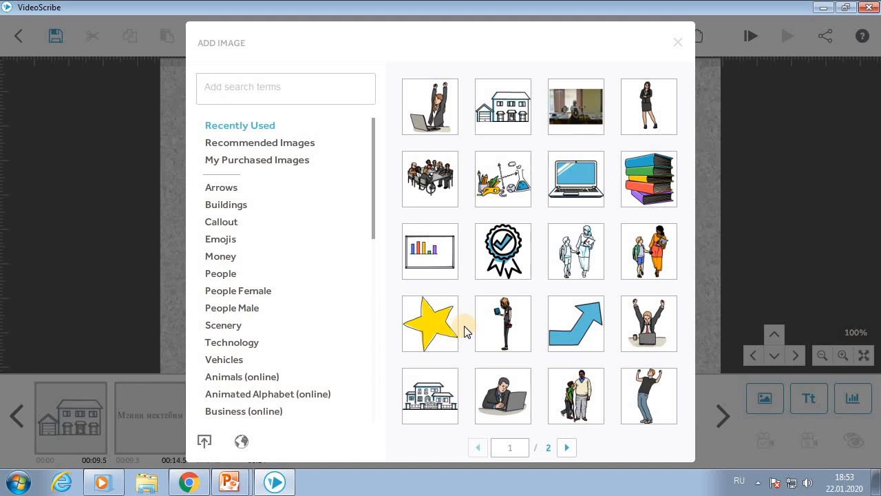
{"action": "scroll", "coordinate": [222, 364], "scroll_direction": "down", "scroll_amount": 2}
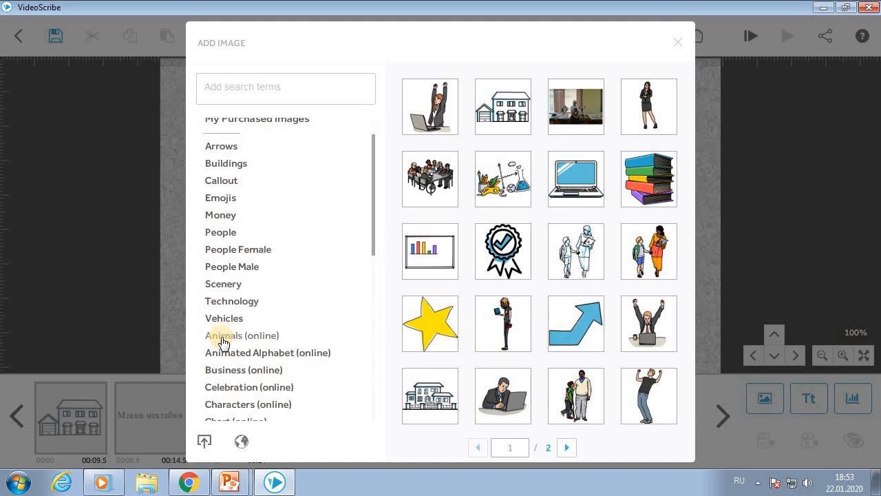
{"action": "left_click", "coordinate": [229, 304]}
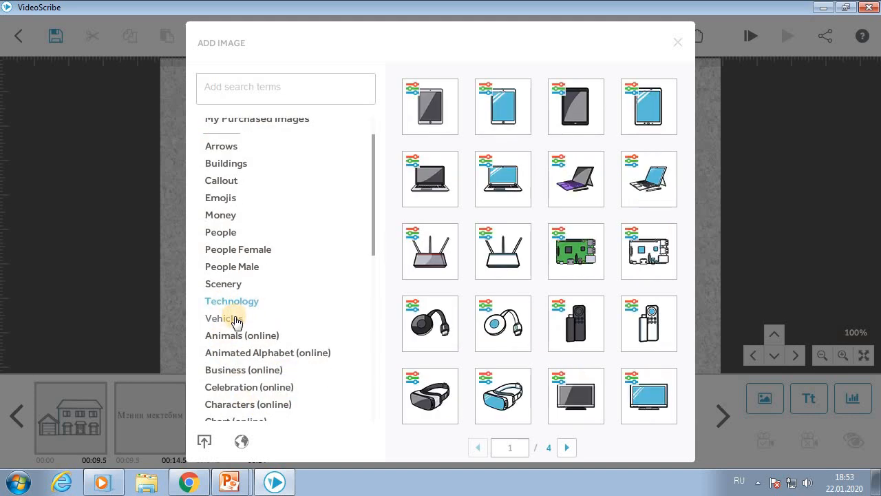
{"action": "scroll", "coordinate": [527, 316], "scroll_direction": "down", "scroll_amount": 2}
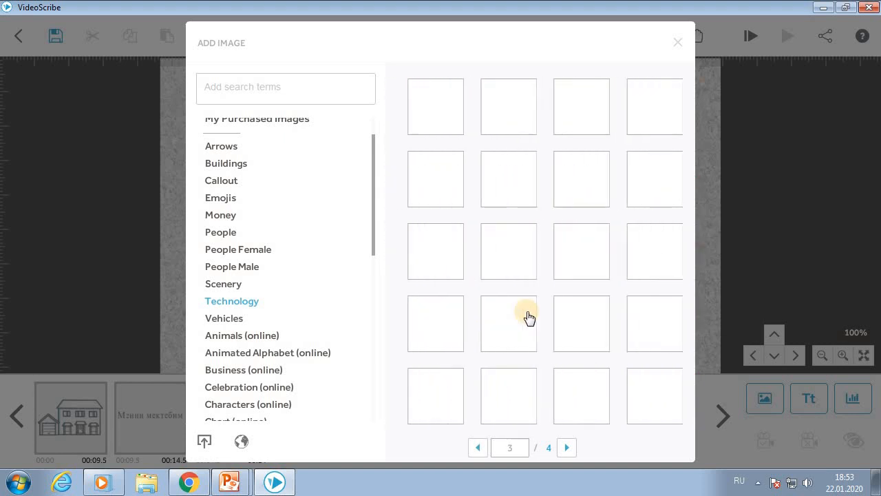
{"action": "left_click", "coordinate": [252, 269]}
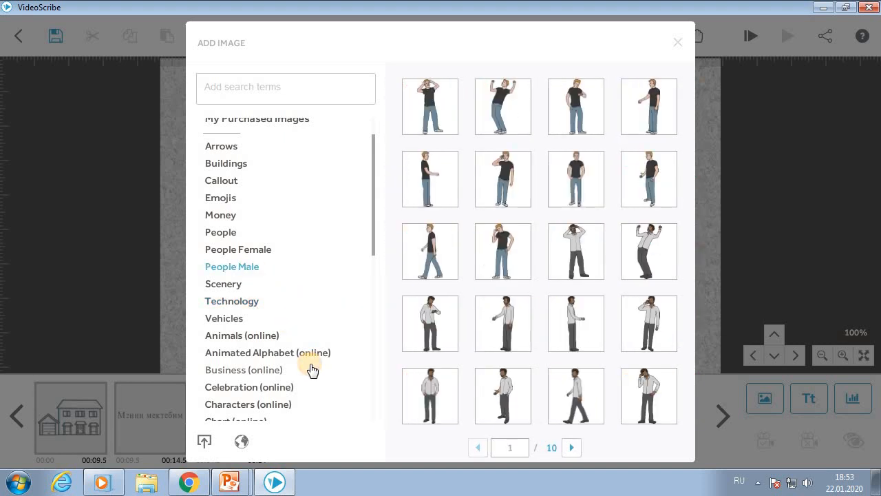
{"action": "left_click", "coordinate": [242, 254]}
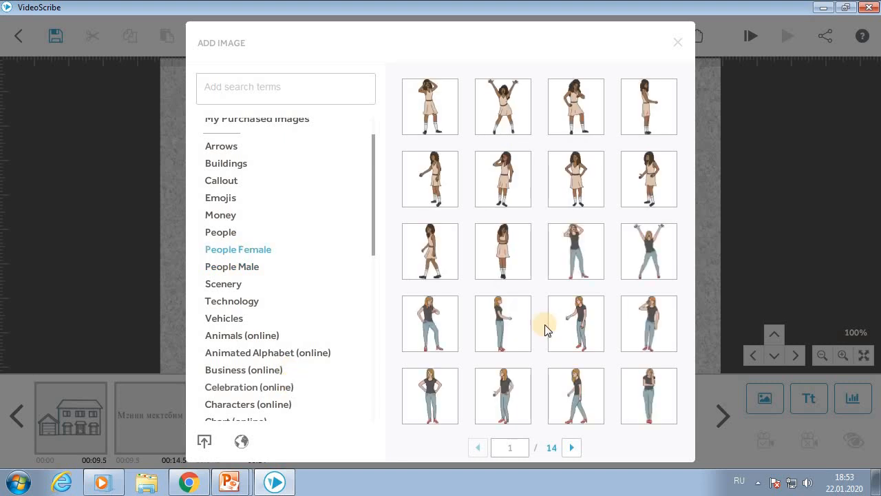
{"action": "scroll", "coordinate": [547, 275], "scroll_direction": "down", "scroll_amount": 2}
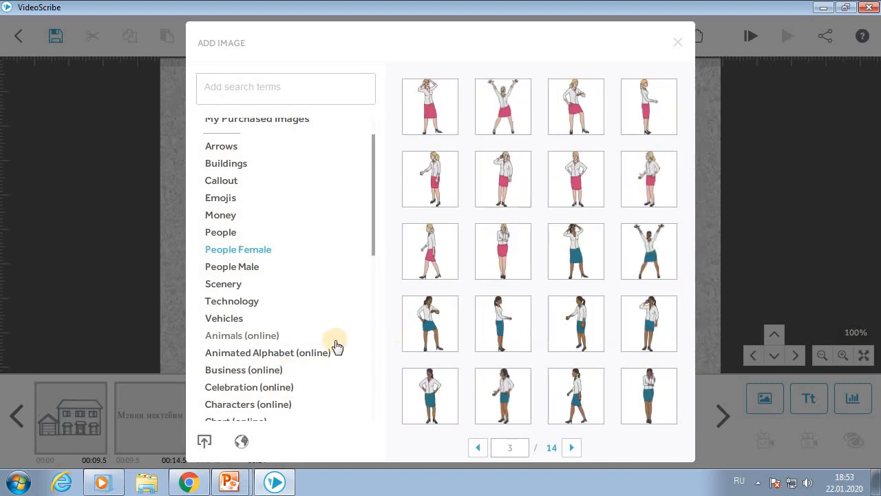
{"action": "scroll", "coordinate": [275, 378], "scroll_direction": "down", "scroll_amount": 1}
{"action": "left_click", "coordinate": [280, 397]}
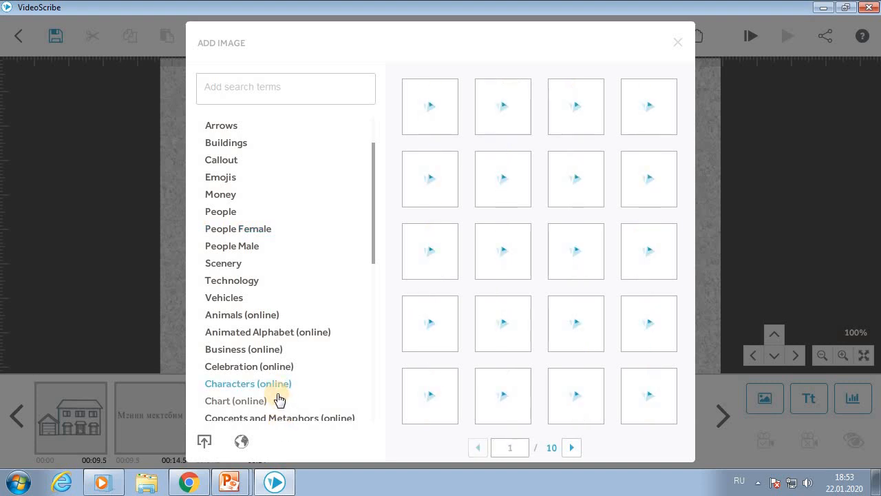
{"action": "scroll", "coordinate": [278, 400], "scroll_direction": "down", "scroll_amount": 5}
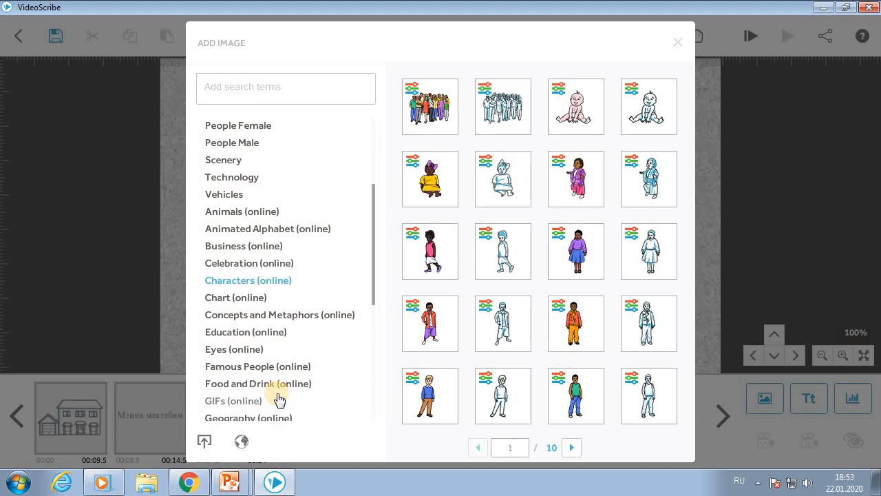
{"action": "scroll", "coordinate": [279, 400], "scroll_direction": "down", "scroll_amount": 4}
{"action": "scroll", "coordinate": [279, 400], "scroll_direction": "down", "scroll_amount": 6}
{"action": "scroll", "coordinate": [279, 400], "scroll_direction": "up", "scroll_amount": 11}
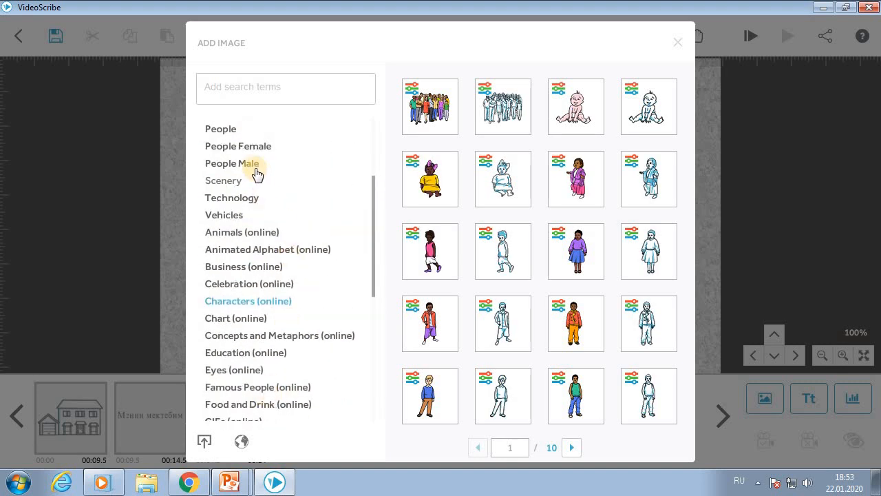
- Go back to the People and People Male categories and scroll through their pages
{"action": "left_click", "coordinate": [222, 128]}
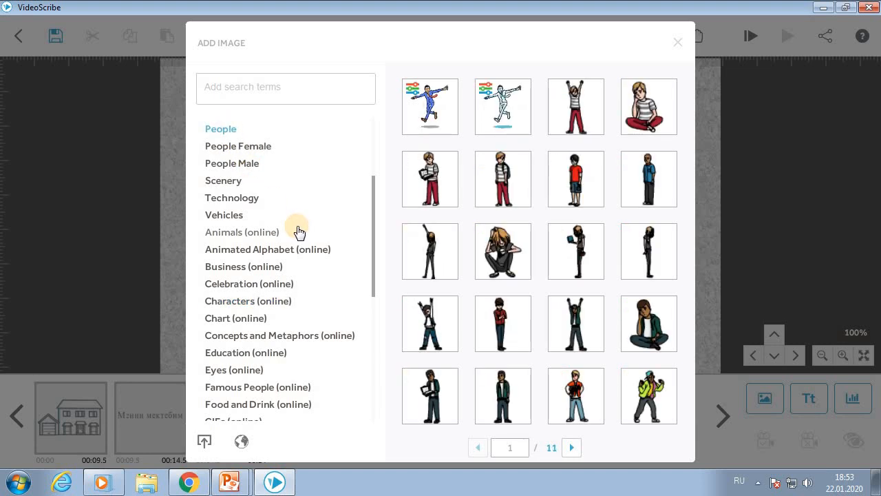
{"action": "scroll", "coordinate": [296, 230], "scroll_direction": "up", "scroll_amount": 1}
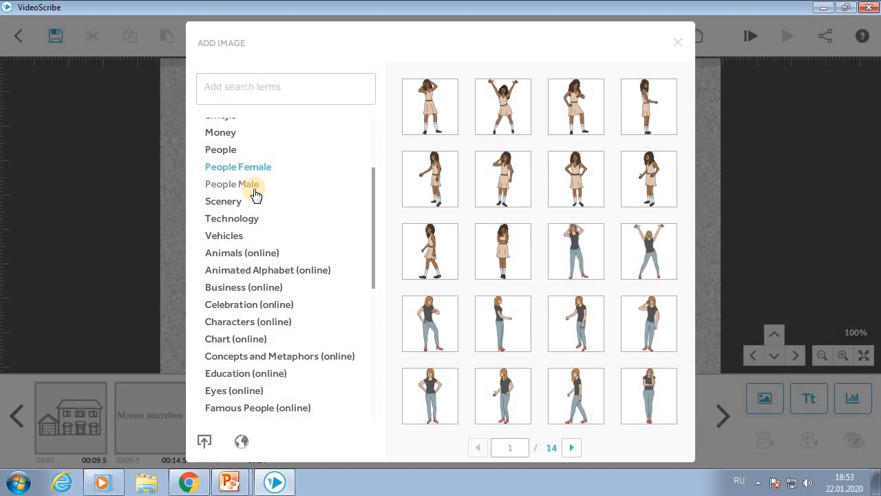
{"action": "left_click", "coordinate": [260, 192]}
{"action": "scroll", "coordinate": [232, 172], "scroll_direction": "up", "scroll_amount": 2}
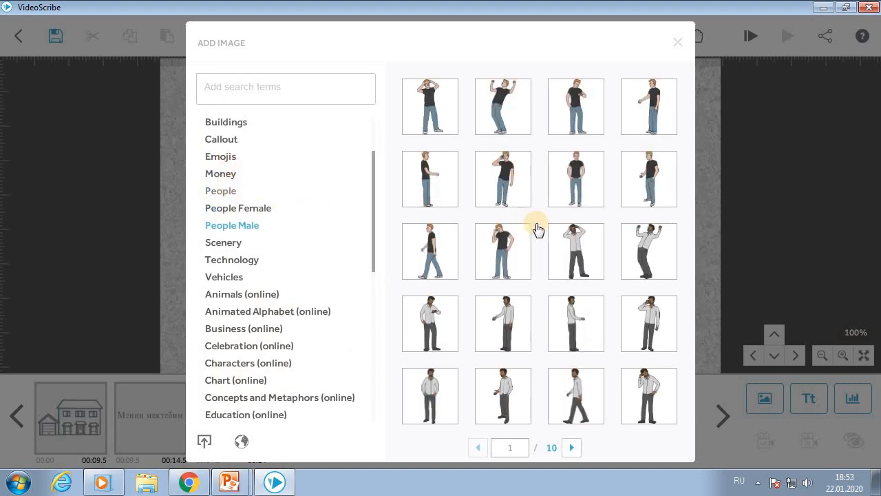
{"action": "scroll", "coordinate": [537, 229], "scroll_direction": "down", "scroll_amount": 2}
{"action": "scroll", "coordinate": [535, 228], "scroll_direction": "down", "scroll_amount": 1}
{"action": "scroll", "coordinate": [535, 228], "scroll_direction": "down", "scroll_amount": 1}
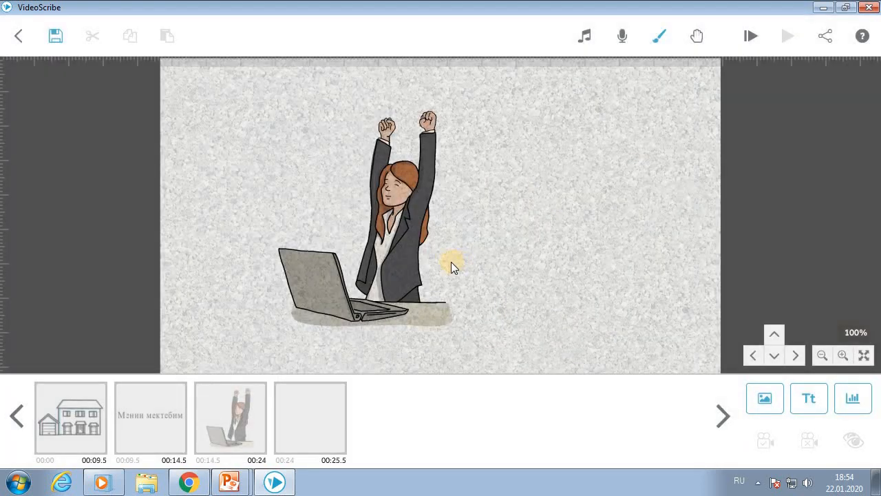
- Place the meeting-table group picture beside the laptop woman, then start a fifth picture
{"action": "left_click_drag", "start_coordinate": [576, 254], "coordinate": [589, 260]}
{"action": "left_click_drag", "start_coordinate": [401, 272], "coordinate": [307, 253]}
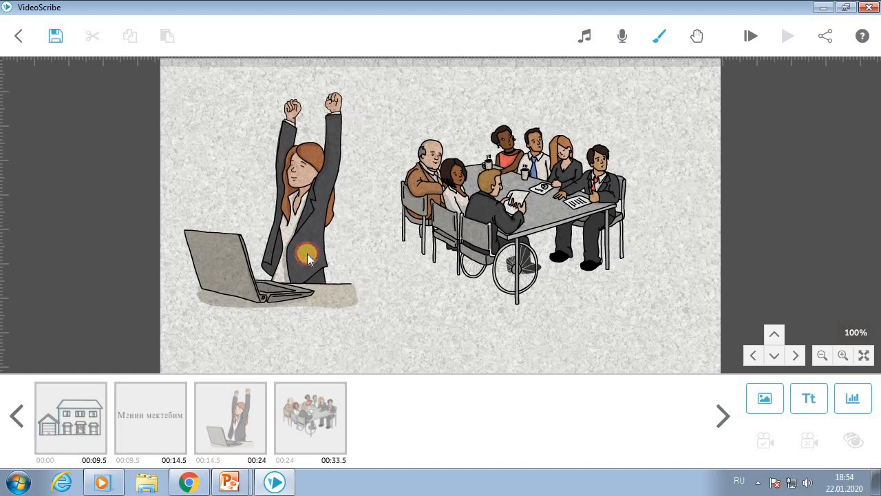
{"action": "left_click_drag", "start_coordinate": [554, 224], "coordinate": [554, 252]}
{"action": "left_click_drag", "start_coordinate": [637, 228], "coordinate": [454, 223]}
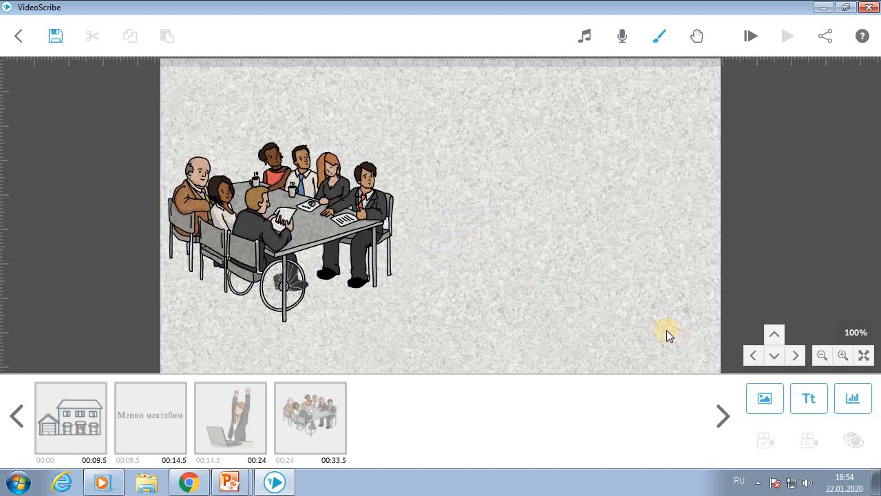
{"action": "left_click", "coordinate": [768, 397]}
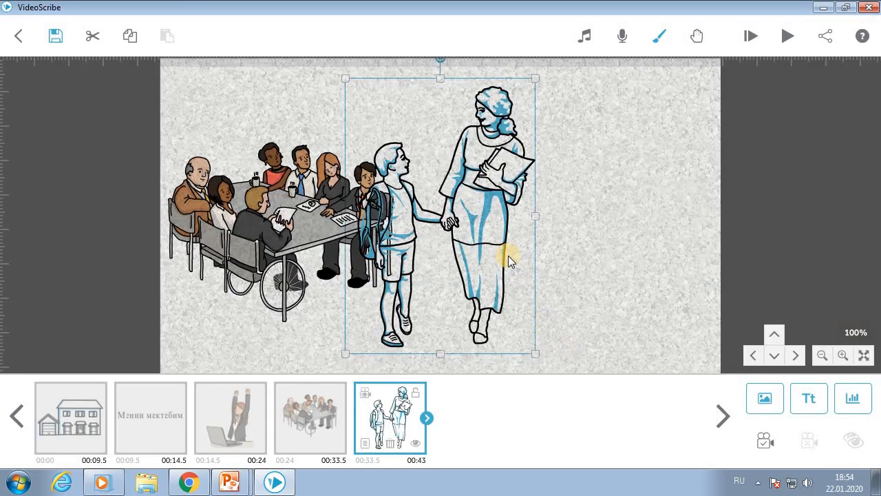
- Position the boy-and-woman walking drawing to the right of the meeting-table group
{"action": "left_click_drag", "start_coordinate": [506, 240], "coordinate": [570, 233]}
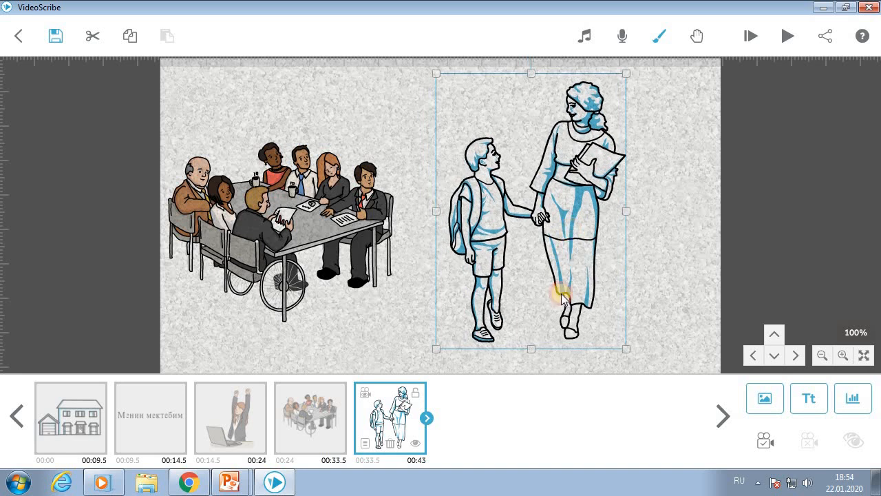
{"action": "left_click_drag", "start_coordinate": [583, 286], "coordinate": [582, 291]}
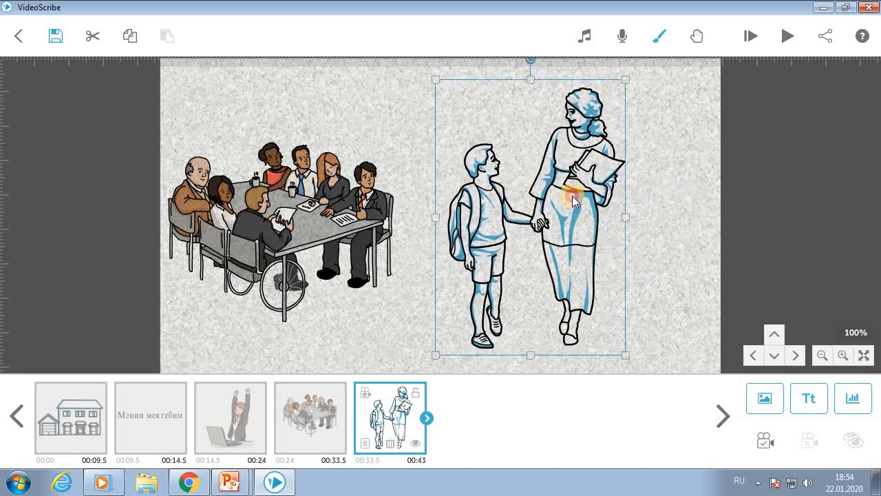
{"action": "left_click", "coordinate": [674, 216]}
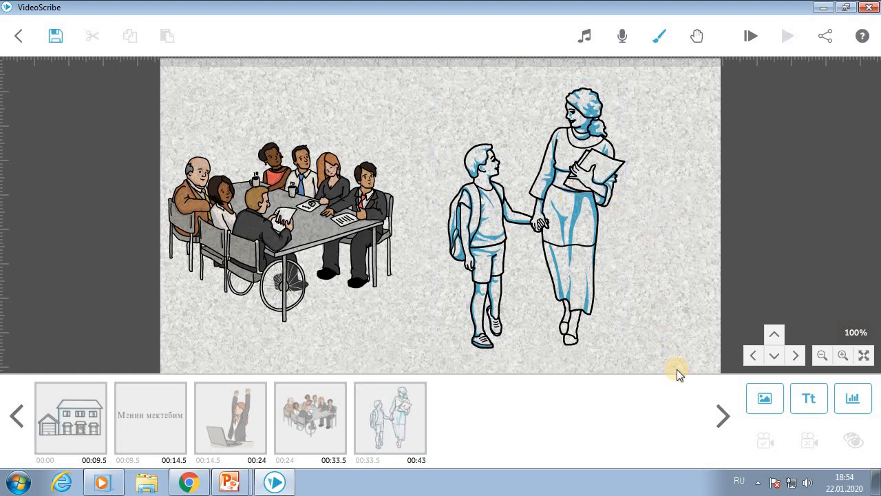
{"action": "mouse_move", "coordinate": [665, 293]}
{"action": "left_mouse_down"}
{"action": "mouse_move", "coordinate": [609, 297]}
{"action": "mouse_move", "coordinate": [495, 278]}
{"action": "mouse_move", "coordinate": [635, 278]}
{"action": "mouse_move", "coordinate": [670, 300]}
{"action": "left_mouse_up"}
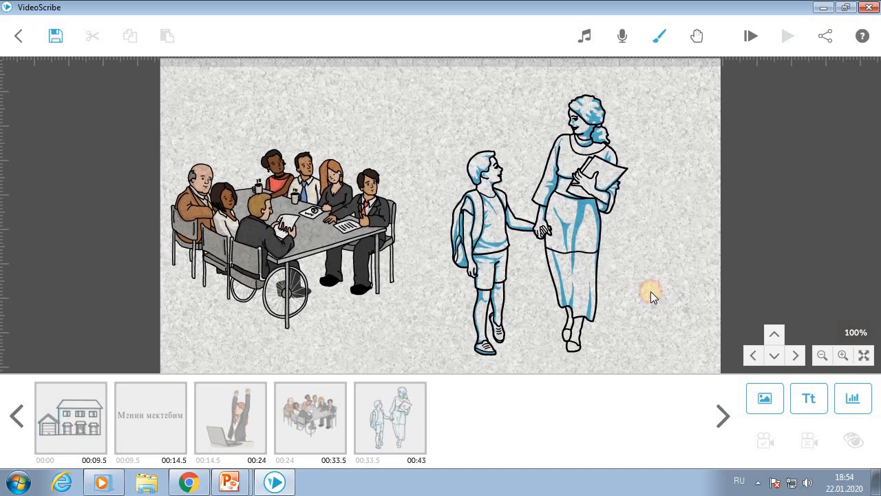
{"action": "mouse_move", "coordinate": [571, 255]}
{"action": "left_mouse_down"}
{"action": "mouse_move", "coordinate": [569, 248]}
{"action": "mouse_move", "coordinate": [609, 241]}
{"action": "mouse_move", "coordinate": [574, 250]}
{"action": "left_mouse_up"}
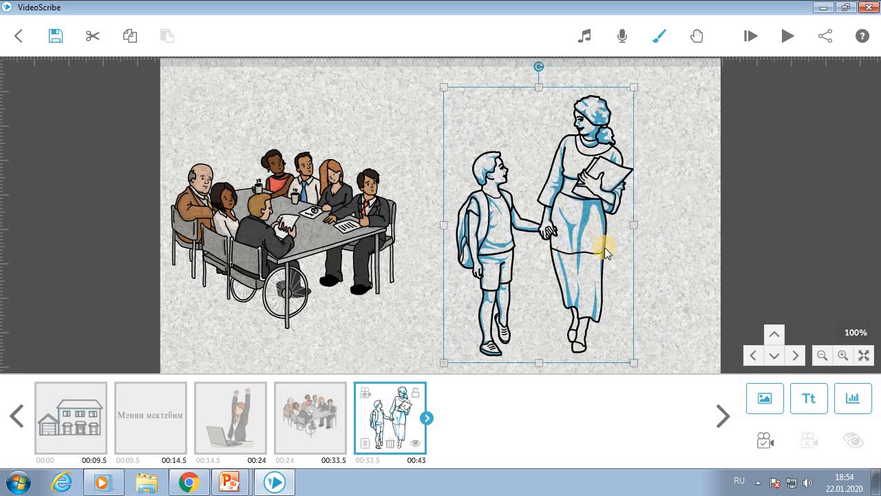
{"action": "left_click_drag", "start_coordinate": [601, 181], "coordinate": [589, 173]}
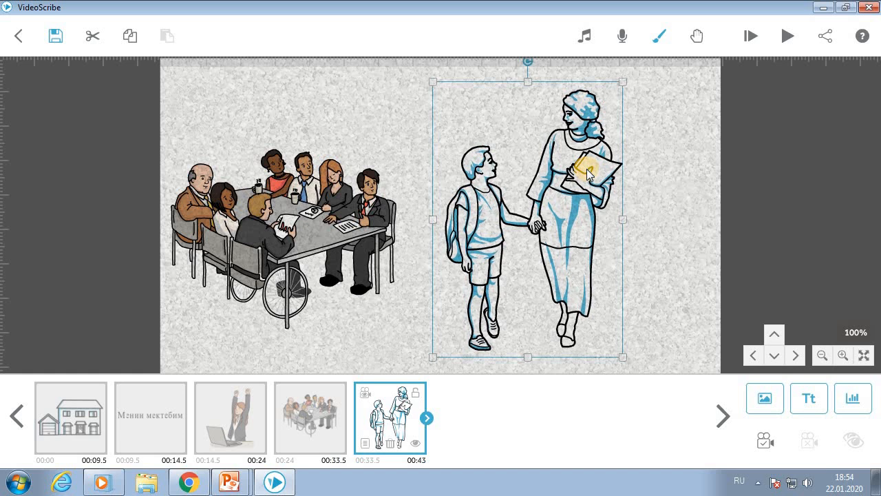
- Delete the boy-and-woman drawing and nudge the meeting group slightly right and down
{"action": "key", "text": "Delete"}
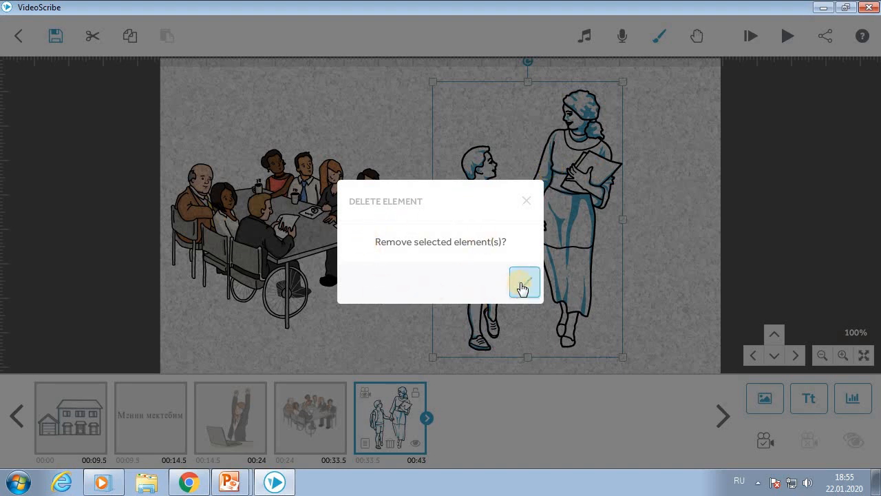
{"action": "left_click", "coordinate": [523, 283]}
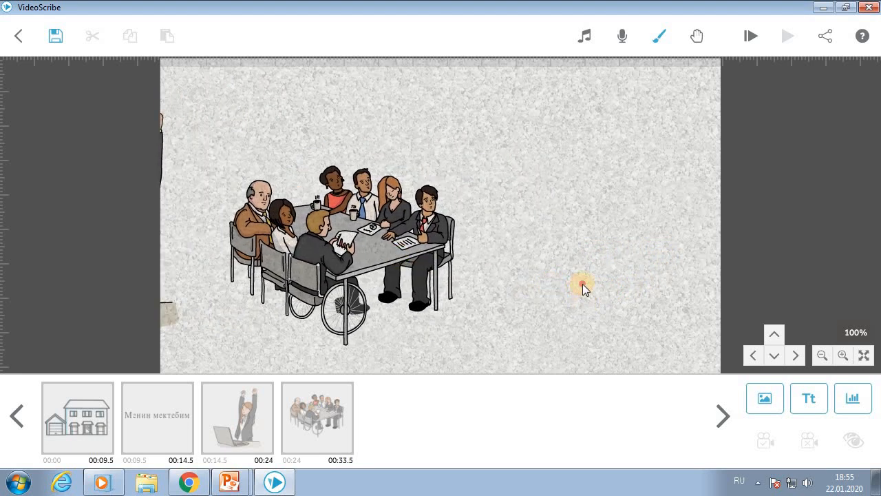
{"action": "left_click", "coordinate": [394, 246]}
{"action": "left_click_drag", "start_coordinate": [397, 250], "coordinate": [406, 255]}
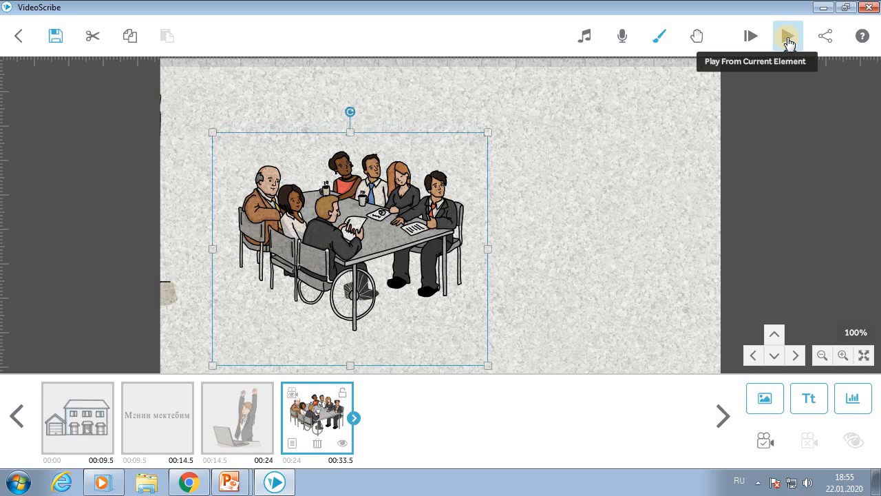
{"action": "left_click", "coordinate": [788, 38]}
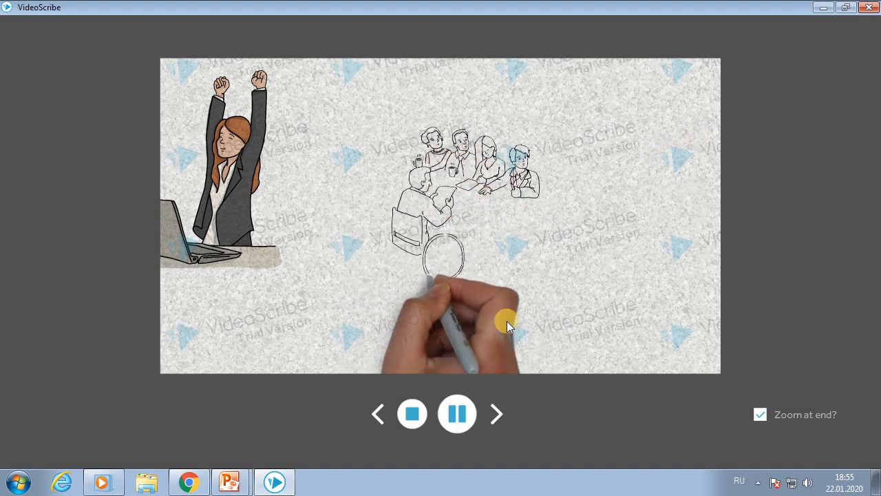
{"action": "left_click", "coordinate": [413, 413]}
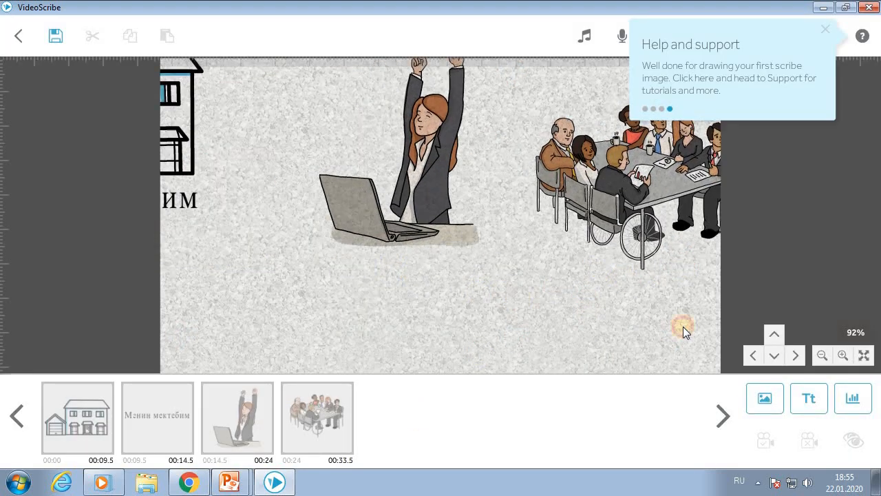
{"action": "left_click", "coordinate": [828, 32]}
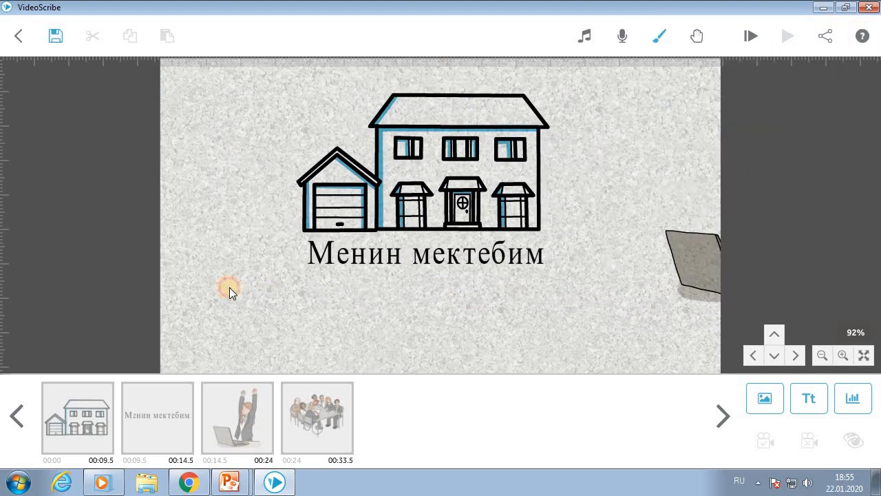
{"action": "left_click", "coordinate": [750, 35]}
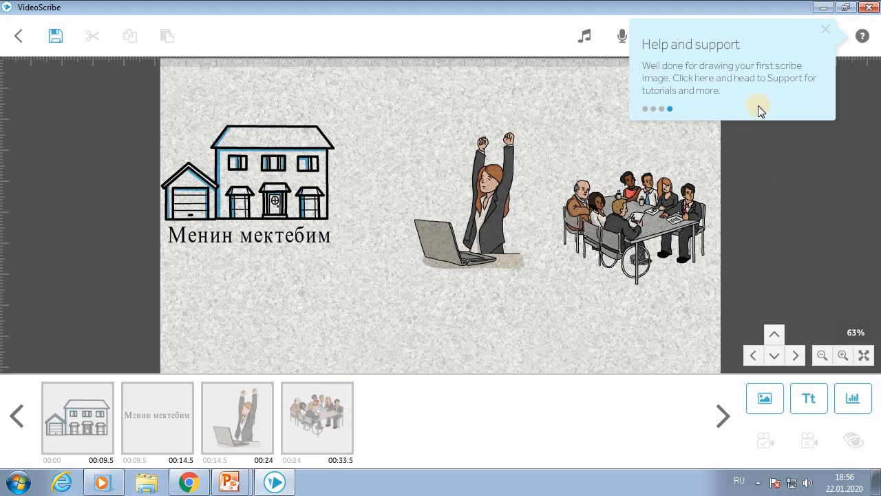
- Lengthen the house element's animate time to 11.5 s, so the scribe ends at 00:37
{"action": "left_click", "coordinate": [823, 36]}
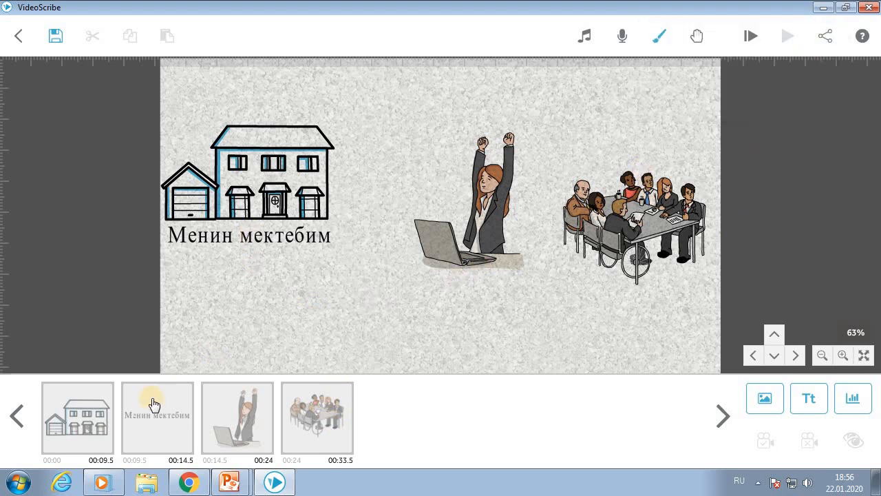
{"action": "left_click", "coordinate": [86, 432]}
{"action": "left_click", "coordinate": [306, 337]}
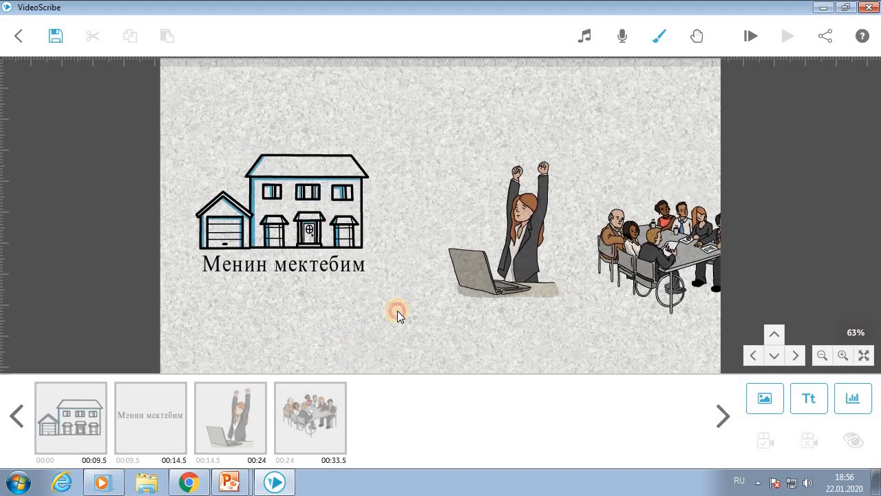
{"action": "left_click", "coordinate": [327, 219]}
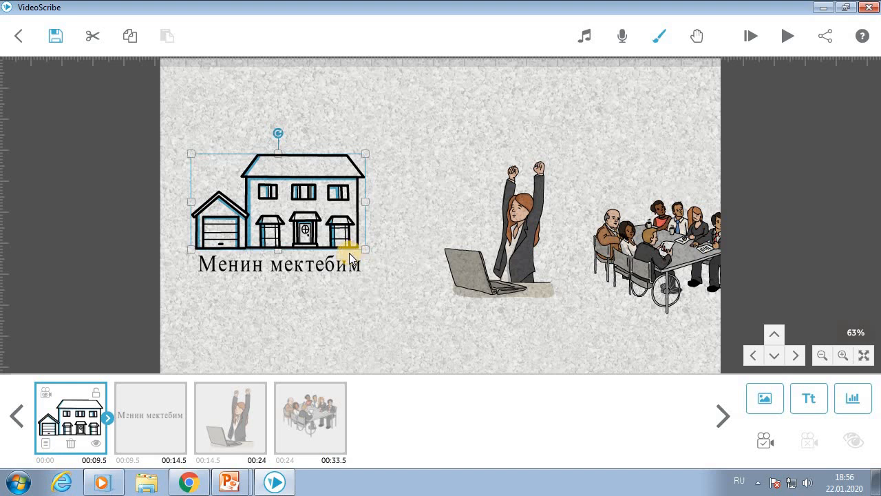
{"action": "left_click", "coordinate": [107, 418]}
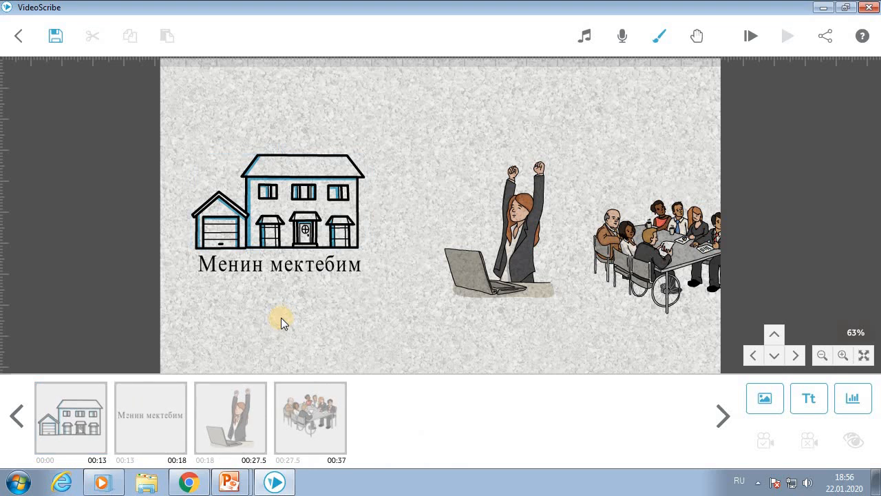
{"action": "left_click_drag", "start_coordinate": [563, 320], "coordinate": [497, 319]}
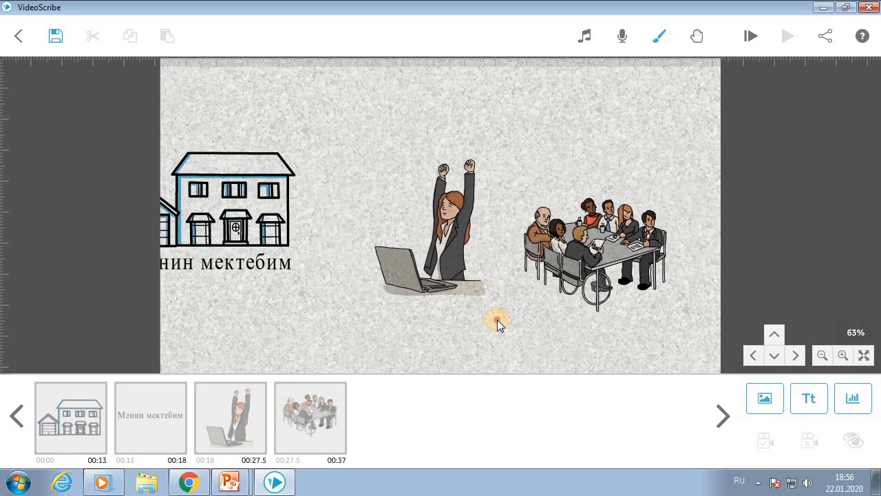
- Preview Adrenaline Junkie, Adrift and Airport, then set the Electronic track Blipter (3:00) as background music
{"action": "left_click", "coordinate": [585, 36]}
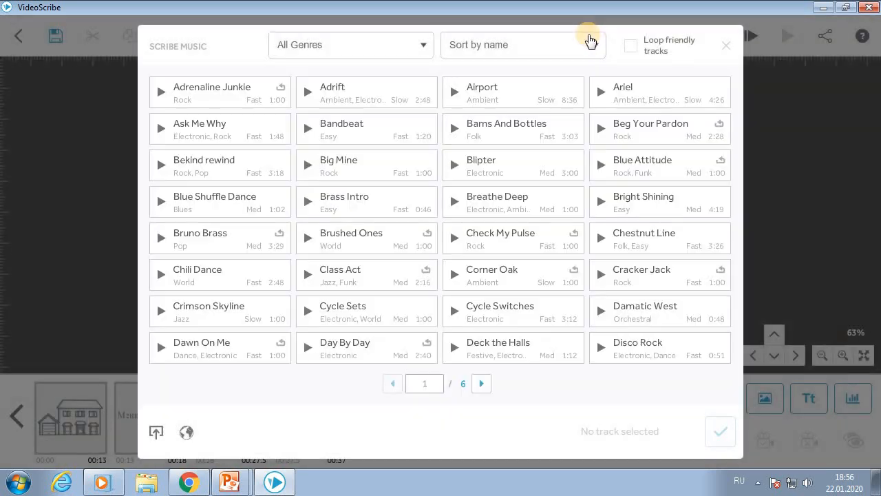
{"action": "left_click", "coordinate": [207, 98]}
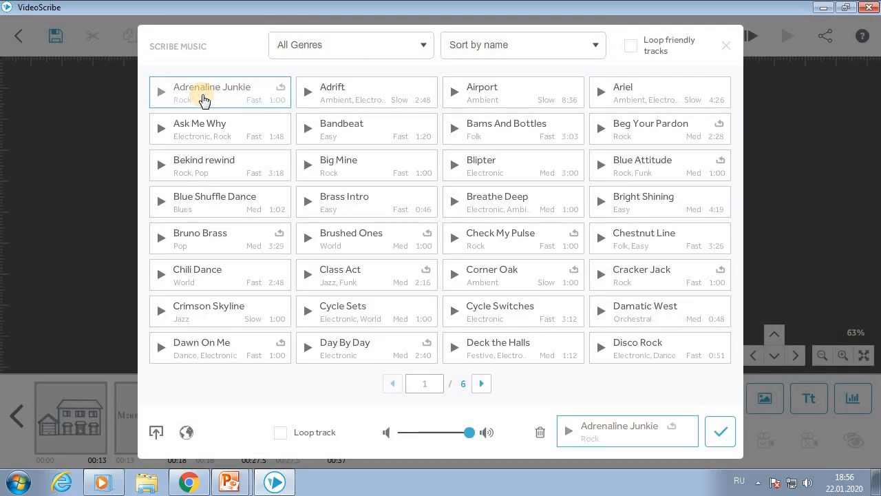
{"action": "left_click", "coordinate": [309, 93]}
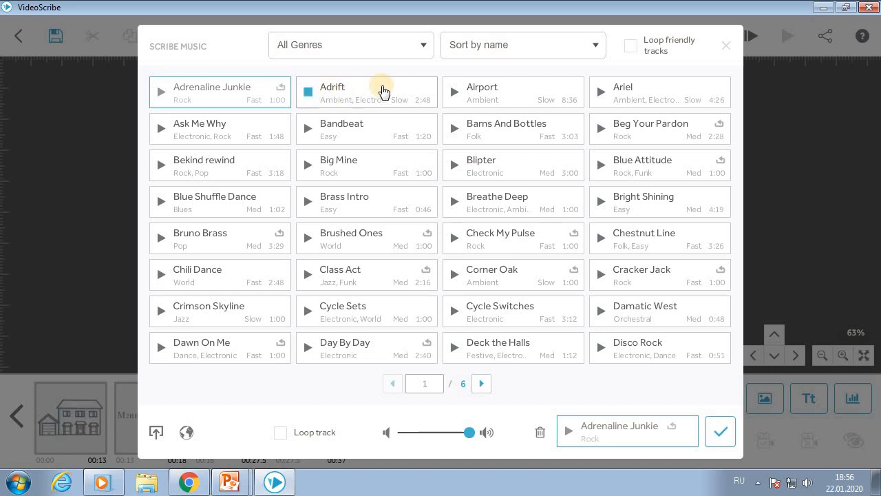
{"action": "left_click", "coordinate": [452, 93]}
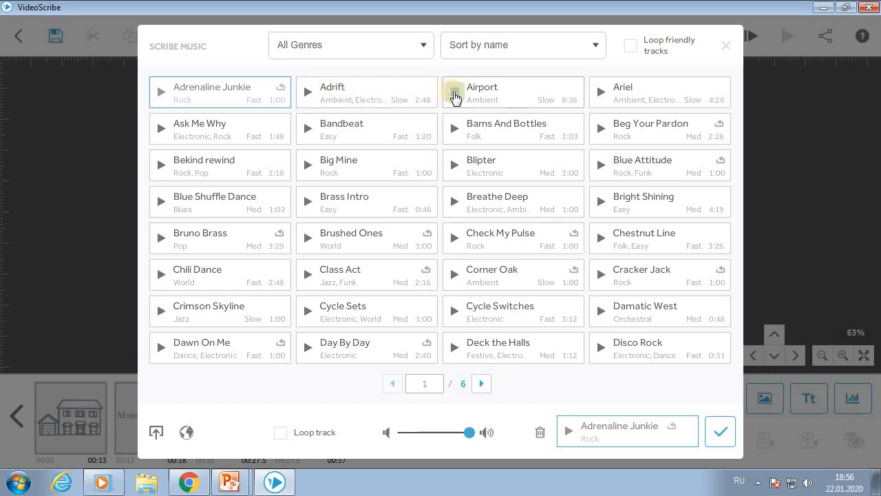
{"action": "left_click", "coordinate": [453, 93]}
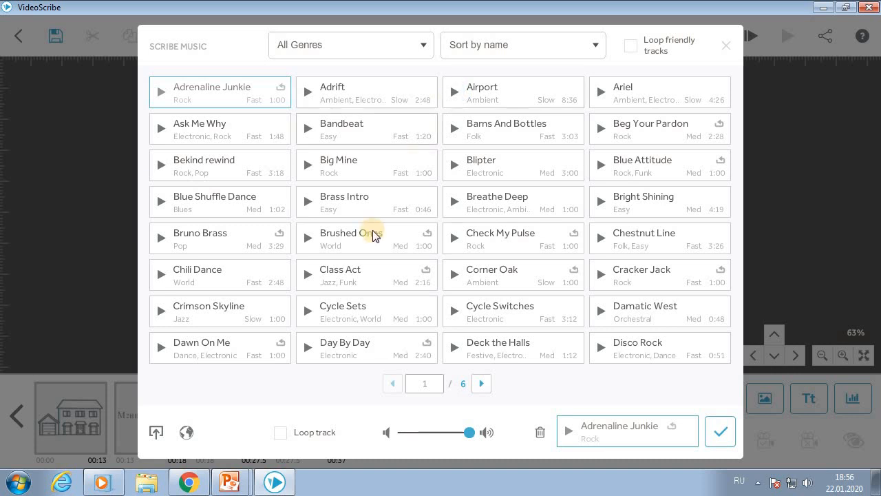
{"action": "left_click", "coordinate": [535, 166]}
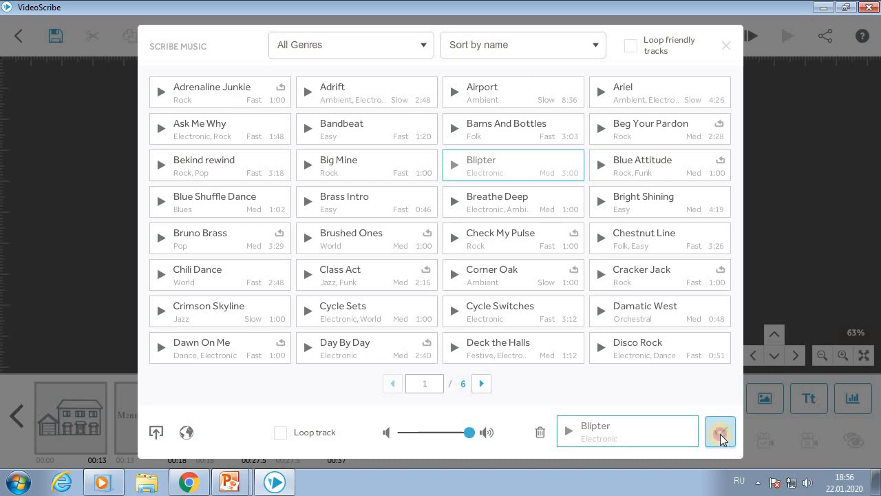
{"action": "left_click", "coordinate": [720, 432]}
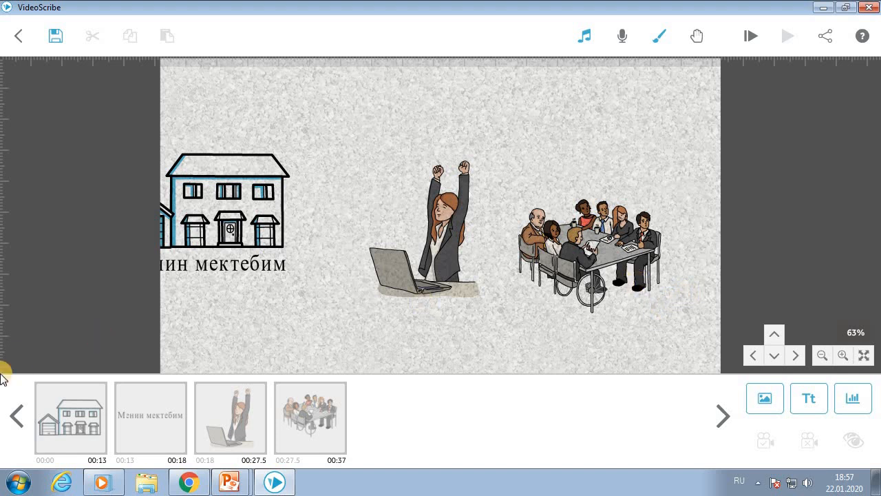
{"action": "left_click", "coordinate": [15, 416]}
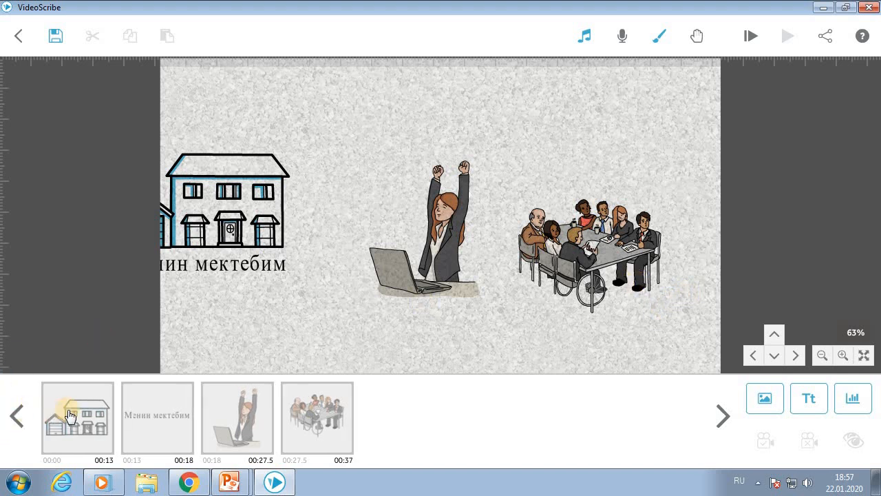
{"action": "left_click", "coordinate": [64, 413]}
{"action": "left_click", "coordinate": [253, 345]}
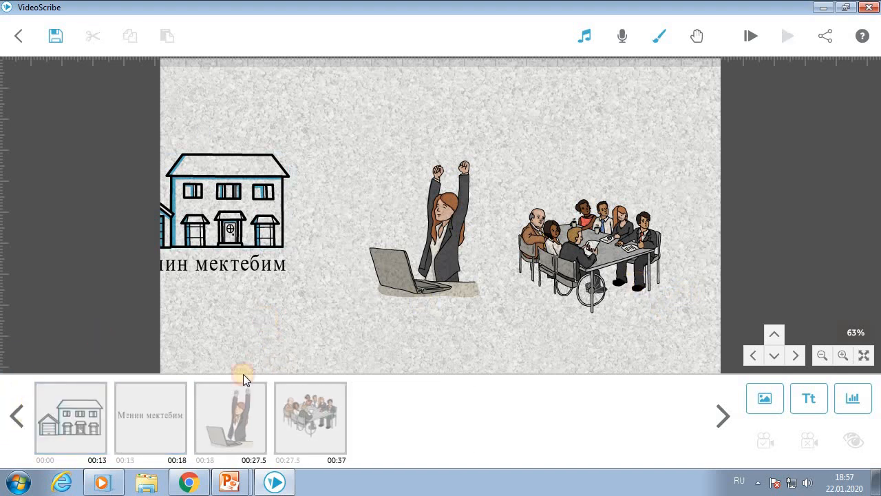
{"action": "left_click", "coordinate": [167, 413]}
{"action": "left_click", "coordinate": [287, 300]}
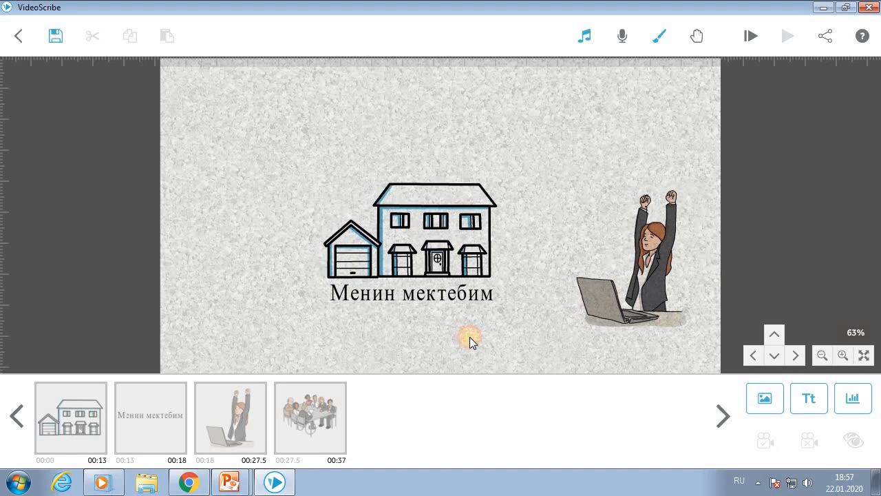
{"action": "left_click_drag", "start_coordinate": [455, 333], "coordinate": [345, 307]}
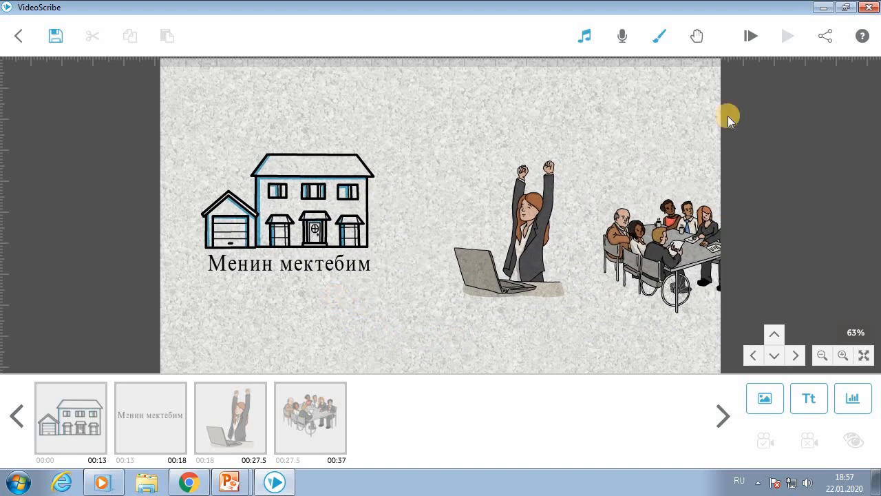
{"action": "left_click", "coordinate": [696, 33]}
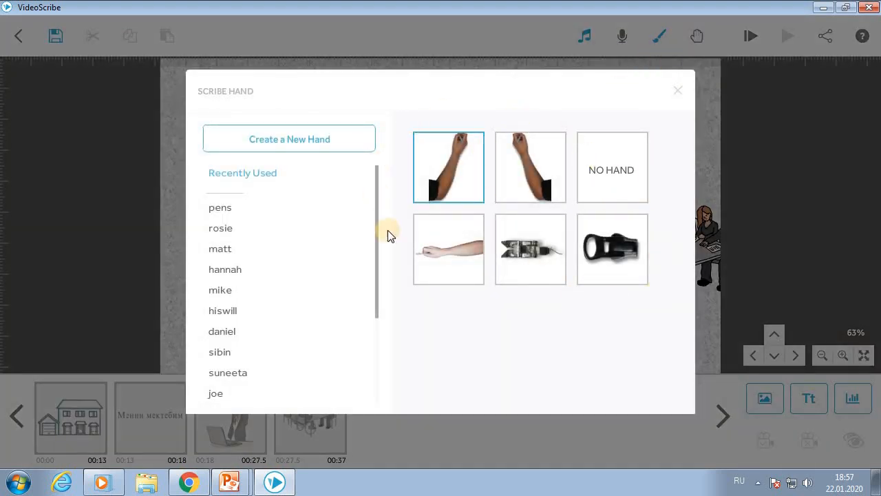
- Preview the mechanical and bare-arm drawing hands, accept the bare-arm hand, and close both hand windows
{"action": "left_click", "coordinate": [552, 257]}
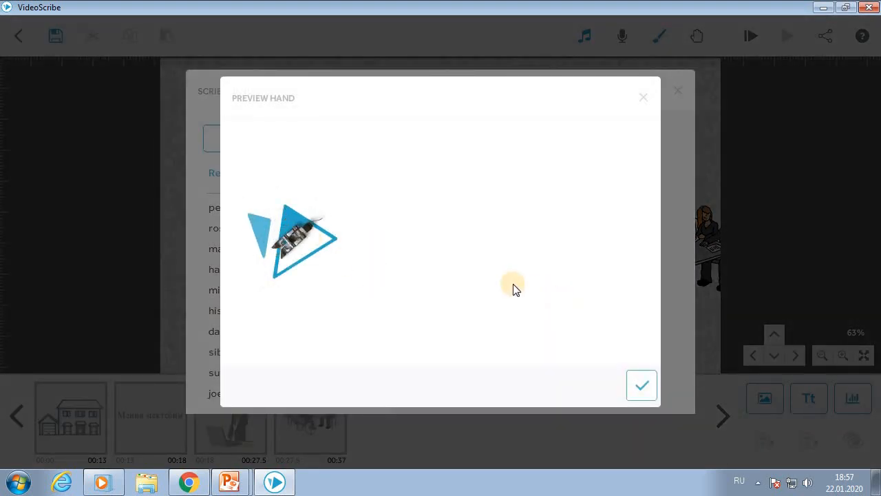
{"action": "left_click", "coordinate": [640, 99]}
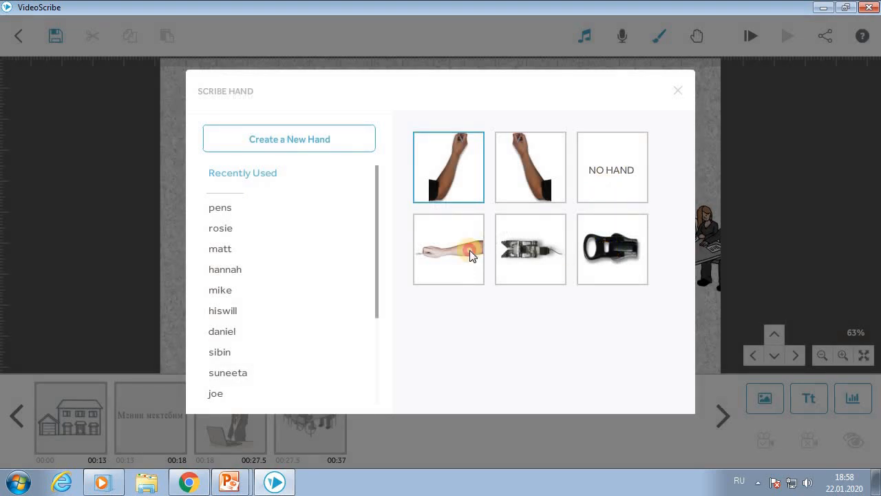
{"action": "left_click", "coordinate": [471, 256]}
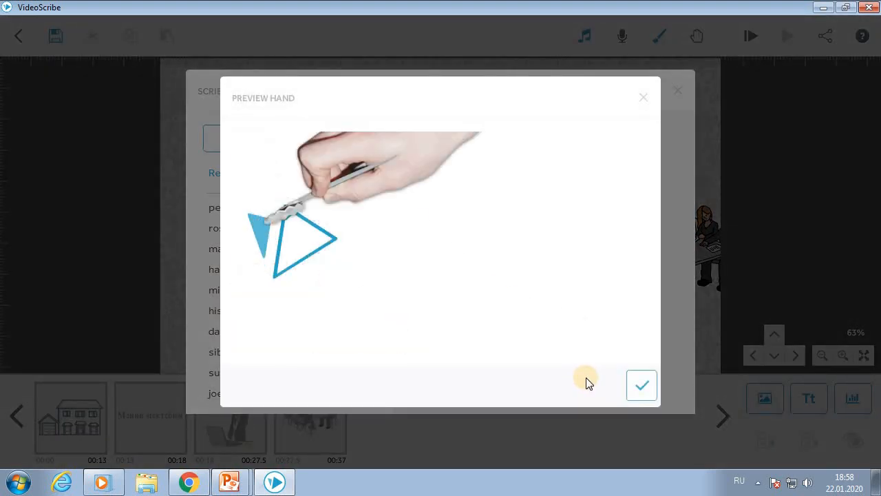
{"action": "left_click", "coordinate": [642, 386]}
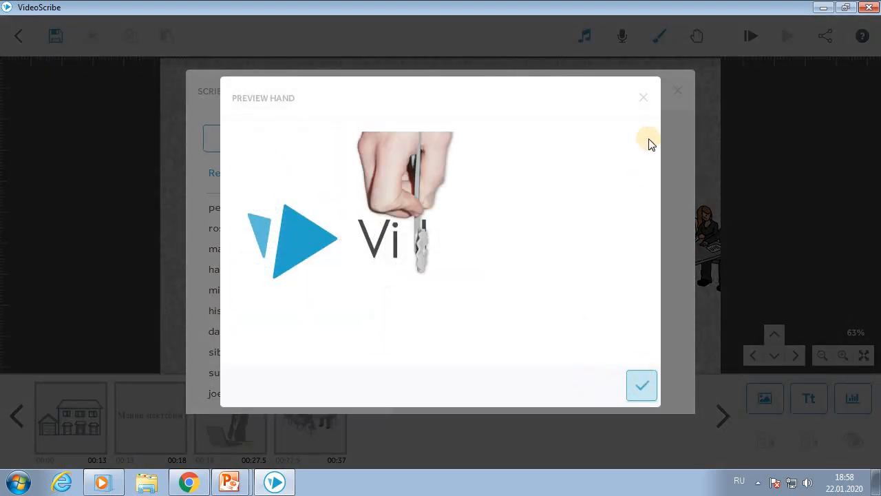
{"action": "left_click", "coordinate": [643, 98]}
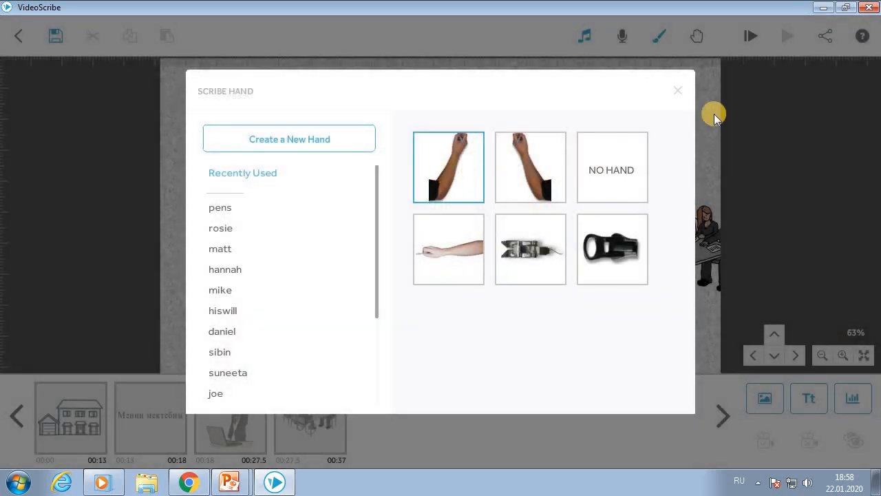
{"action": "left_click", "coordinate": [679, 90]}
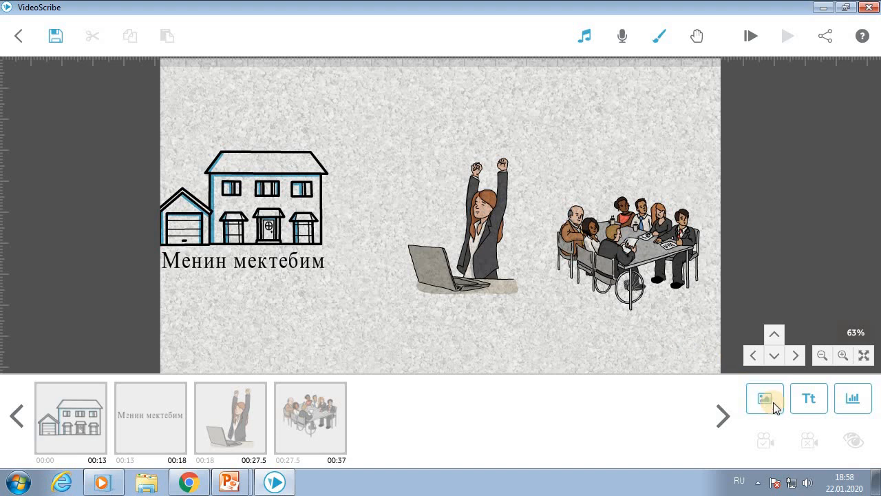
- Start adding an image and choose to import a picture from the computer
{"action": "left_click", "coordinate": [773, 402]}
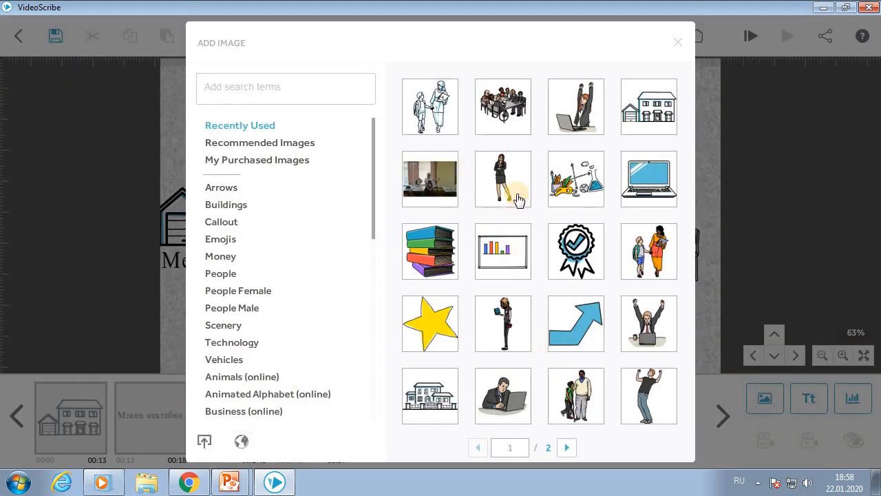
{"action": "scroll", "coordinate": [622, 239], "scroll_direction": "down", "scroll_amount": 1}
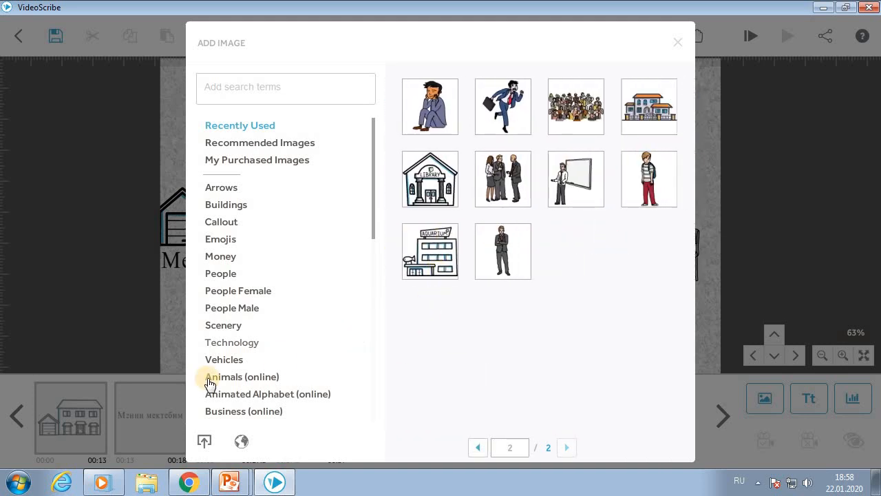
{"action": "left_click", "coordinate": [205, 440]}
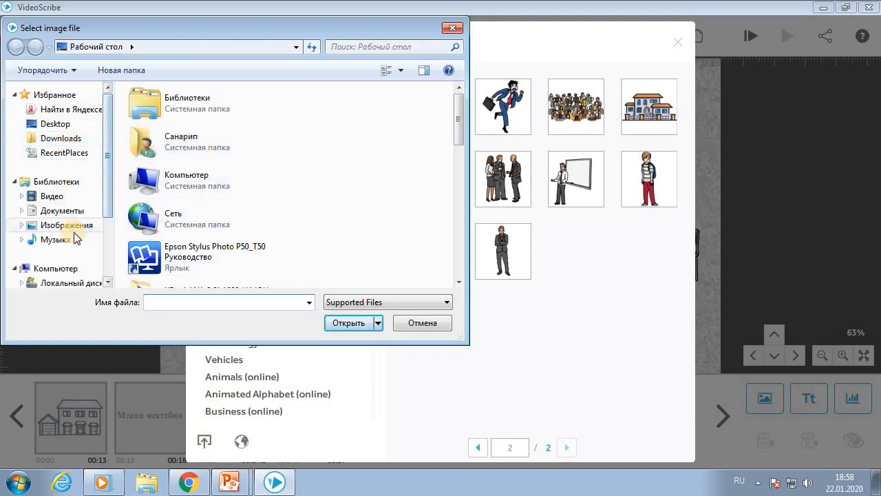
{"action": "left_click_drag", "start_coordinate": [106, 203], "coordinate": [107, 209]}
{"action": "left_click", "coordinate": [137, 143]}
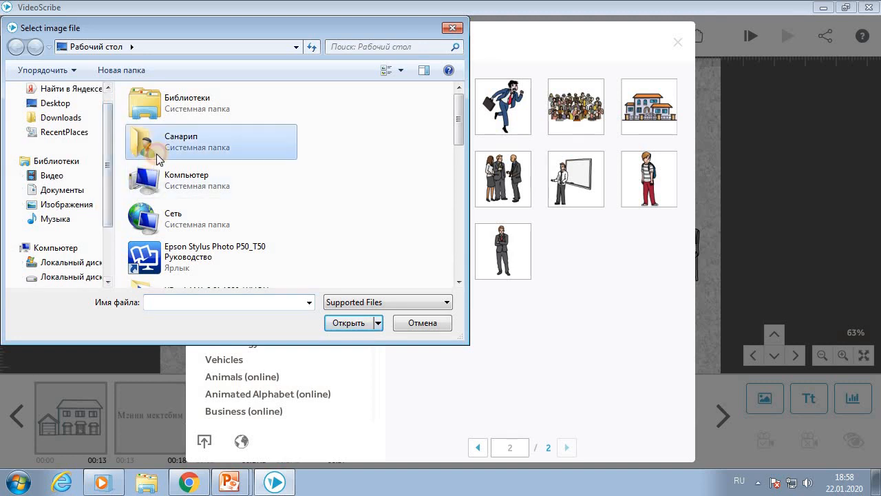
{"action": "scroll", "coordinate": [104, 203], "scroll_direction": "down", "scroll_amount": 1}
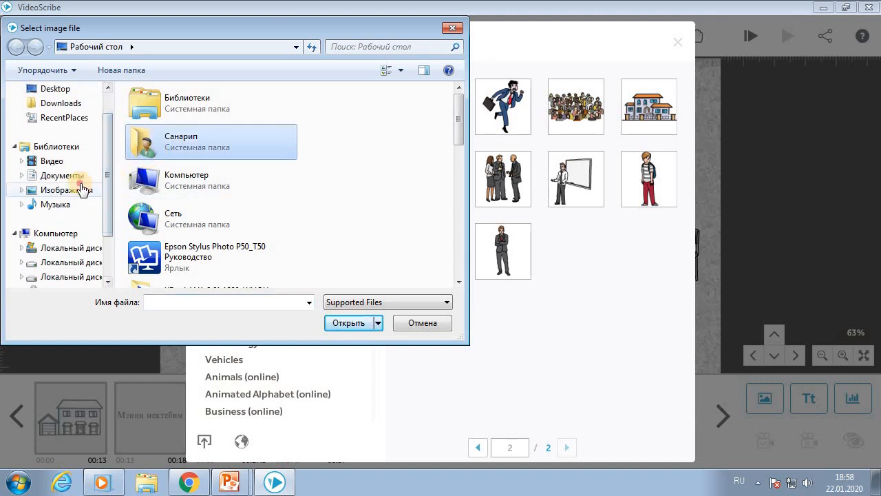
{"action": "left_click", "coordinate": [83, 189]}
{"action": "left_click", "coordinate": [238, 199]}
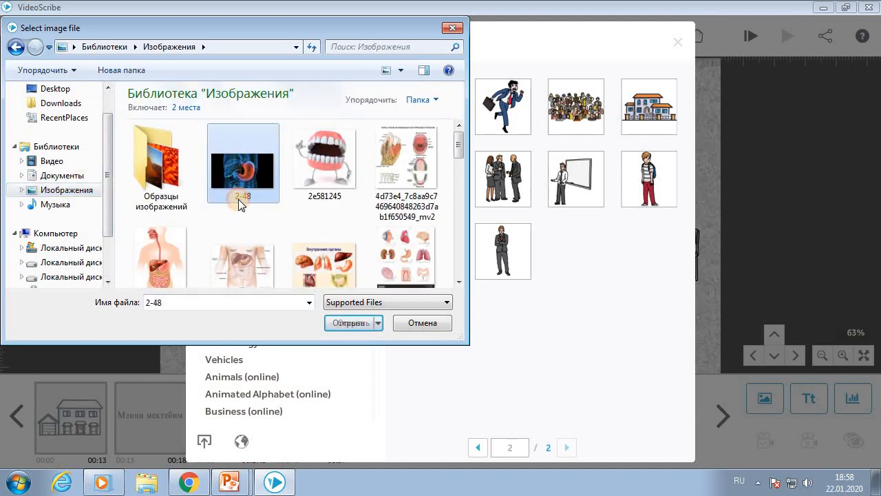
{"action": "scroll", "coordinate": [238, 199], "scroll_direction": "down", "scroll_amount": 5}
{"action": "scroll", "coordinate": [238, 199], "scroll_direction": "down", "scroll_amount": 3}
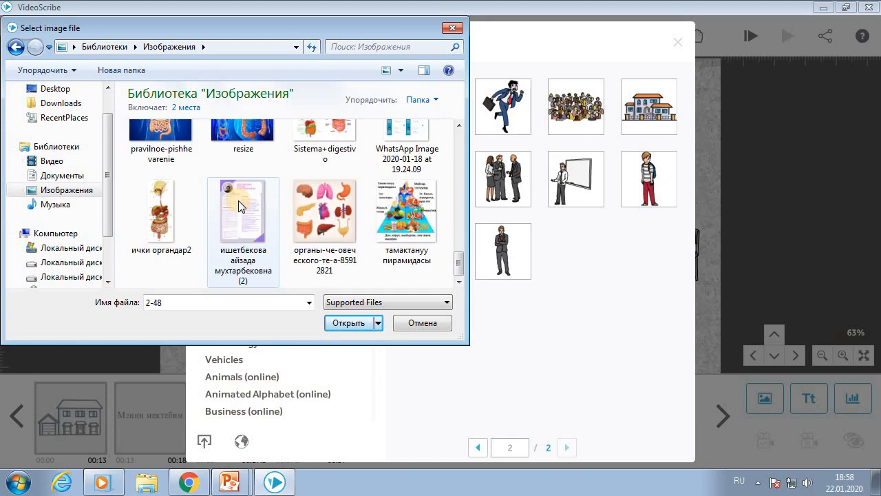
{"action": "scroll", "coordinate": [238, 200], "scroll_direction": "up", "scroll_amount": 3}
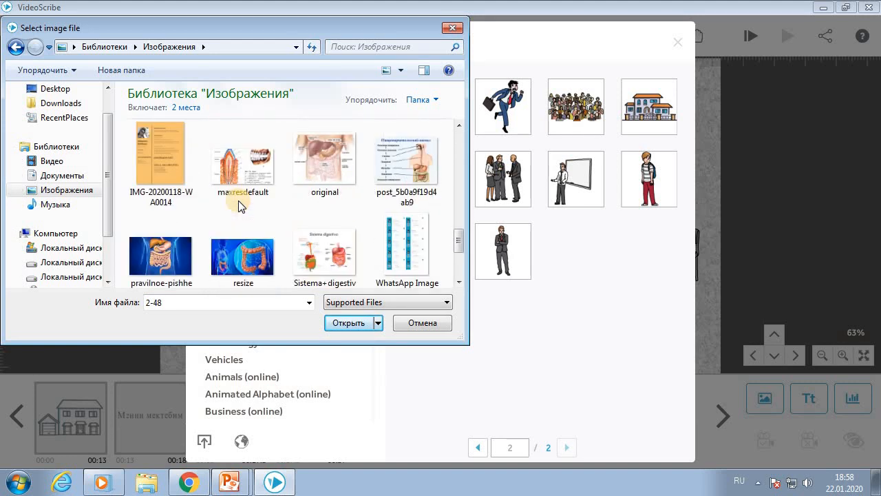
{"action": "scroll", "coordinate": [238, 201], "scroll_direction": "up", "scroll_amount": 3}
{"action": "left_click", "coordinate": [239, 206]}
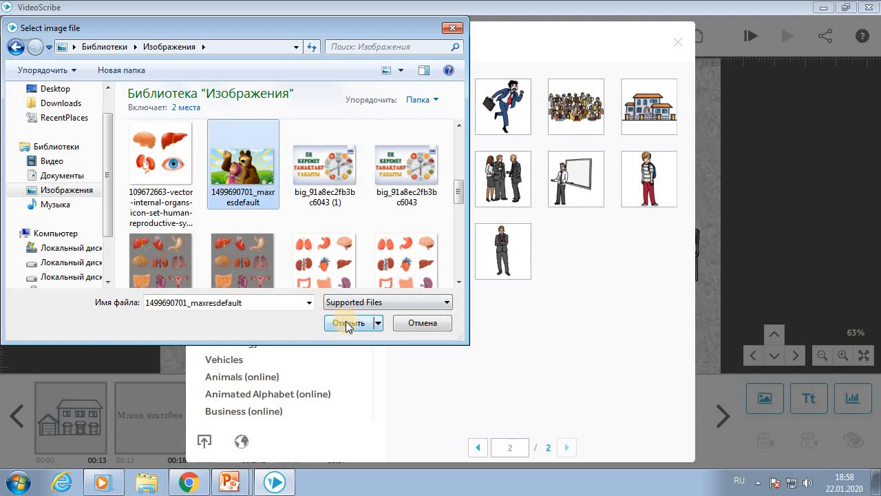
{"action": "left_click", "coordinate": [348, 322]}
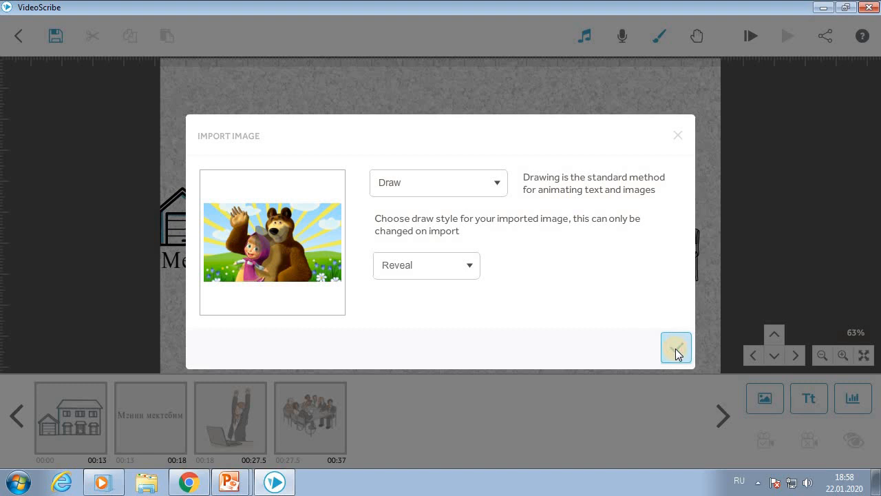
- Import the Masha-and-Bear picture with Reveal drawing, then move and enlarge it beside the meeting group
{"action": "left_click", "coordinate": [676, 351]}
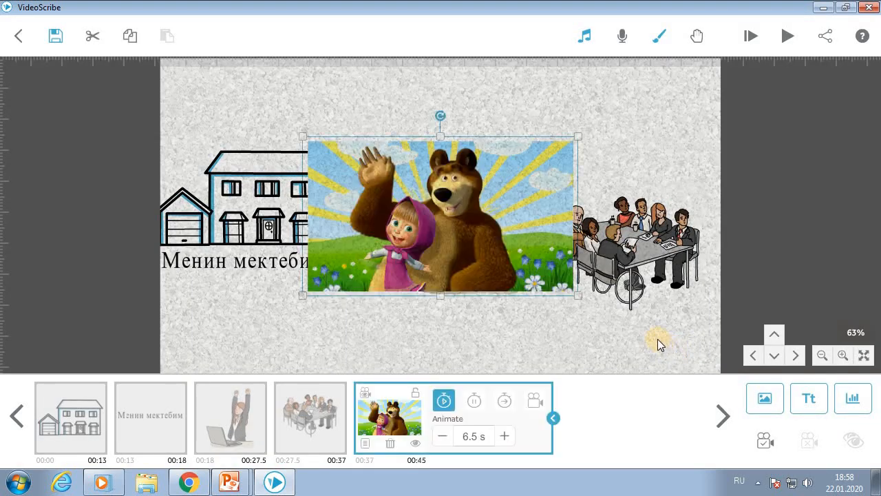
{"action": "left_click_drag", "start_coordinate": [633, 325], "coordinate": [327, 268]}
{"action": "left_click_drag", "start_coordinate": [249, 219], "coordinate": [644, 243]}
{"action": "left_click_drag", "start_coordinate": [541, 340], "coordinate": [350, 320]}
{"action": "left_click_drag", "start_coordinate": [418, 249], "coordinate": [493, 258]}
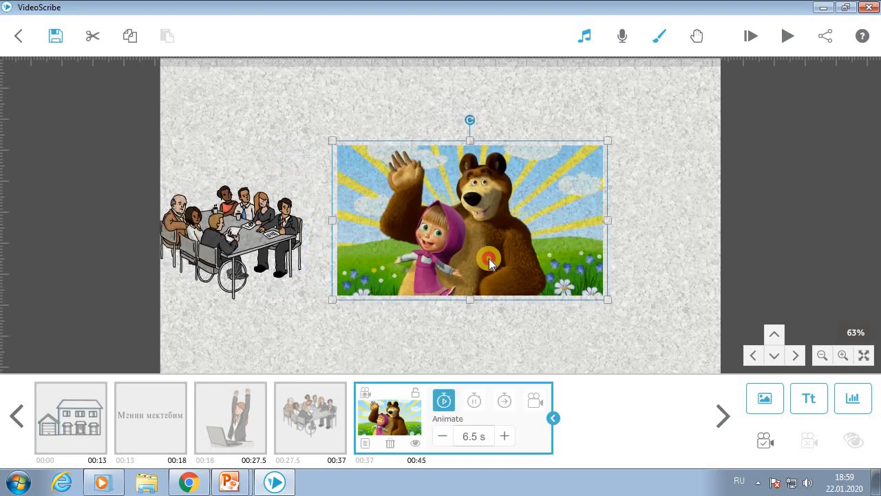
{"action": "mouse_move", "coordinate": [612, 305]}
{"action": "left_mouse_down"}
{"action": "mouse_move", "coordinate": [637, 321]}
{"action": "mouse_move", "coordinate": [625, 310]}
{"action": "left_mouse_up"}
{"action": "left_click_drag", "start_coordinate": [508, 257], "coordinate": [512, 267]}
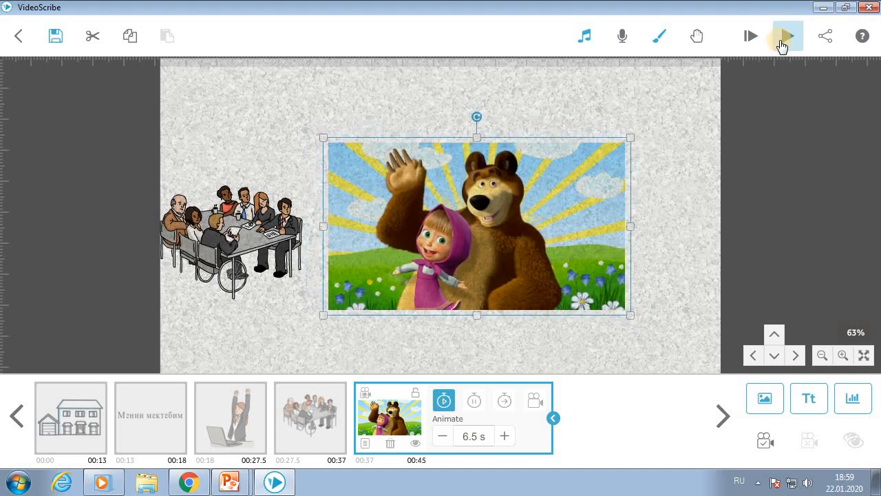
- Play the scribe from the Masha picture, lower system volume to 16, and dismiss the help tip
{"action": "left_click", "coordinate": [803, 110]}
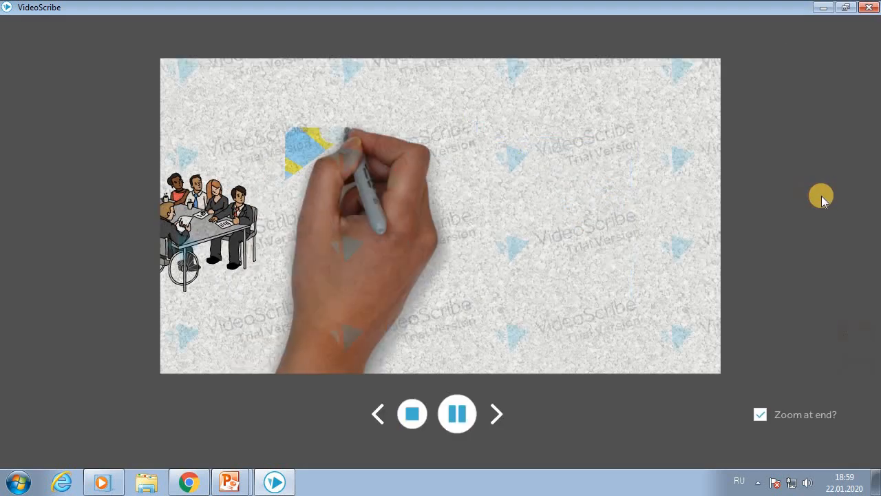
{"action": "left_click", "coordinate": [806, 483]}
{"action": "left_click_drag", "start_coordinate": [804, 362], "coordinate": [806, 387]}
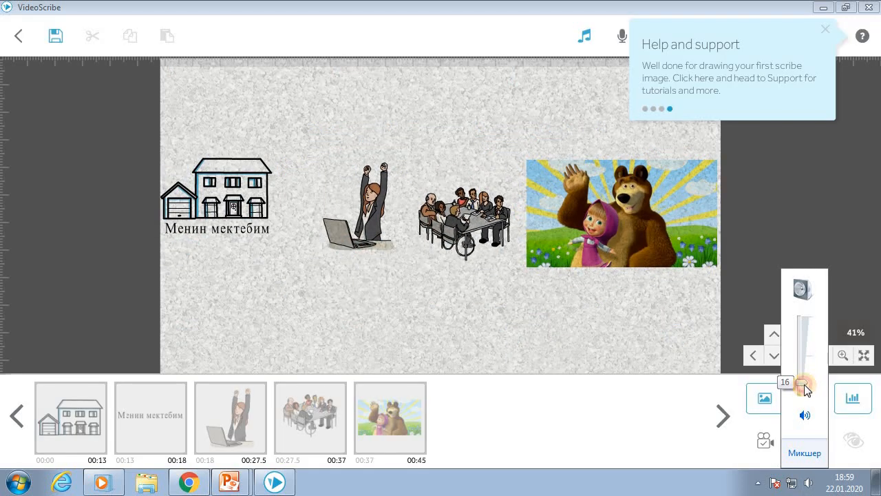
{"action": "left_click", "coordinate": [605, 279]}
{"action": "left_click", "coordinate": [830, 31]}
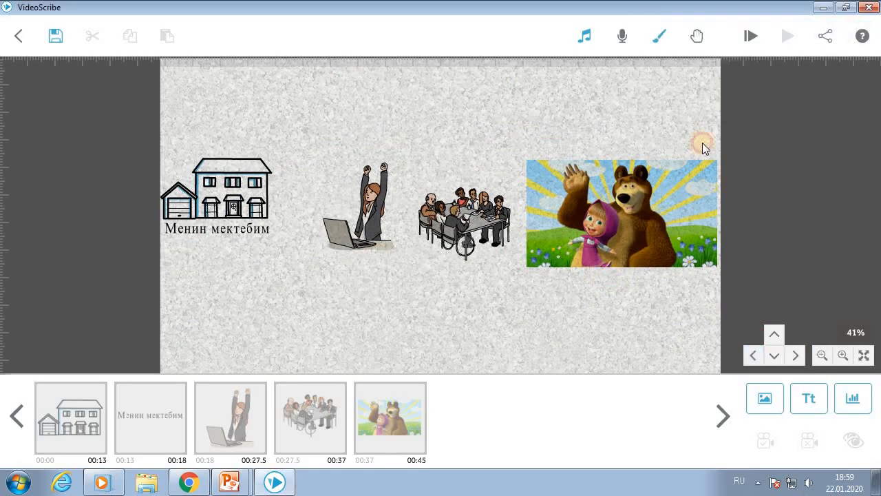
- Pan the canvas to view all pictures side by side, including Masha-and-Bear
{"action": "left_click_drag", "start_coordinate": [369, 308], "coordinate": [391, 326]}
{"action": "left_click_drag", "start_coordinate": [623, 317], "coordinate": [366, 331]}
{"action": "left_click_drag", "start_coordinate": [467, 321], "coordinate": [615, 334]}
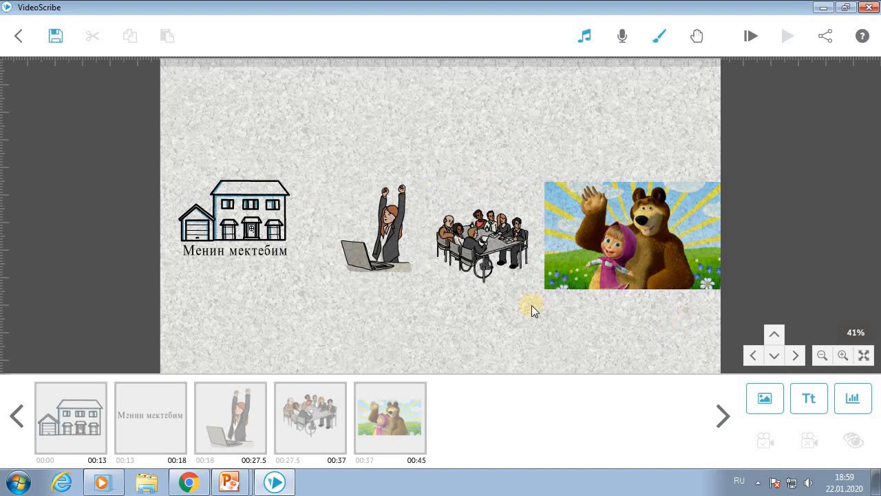
{"action": "left_click_drag", "start_coordinate": [654, 328], "coordinate": [675, 331]}
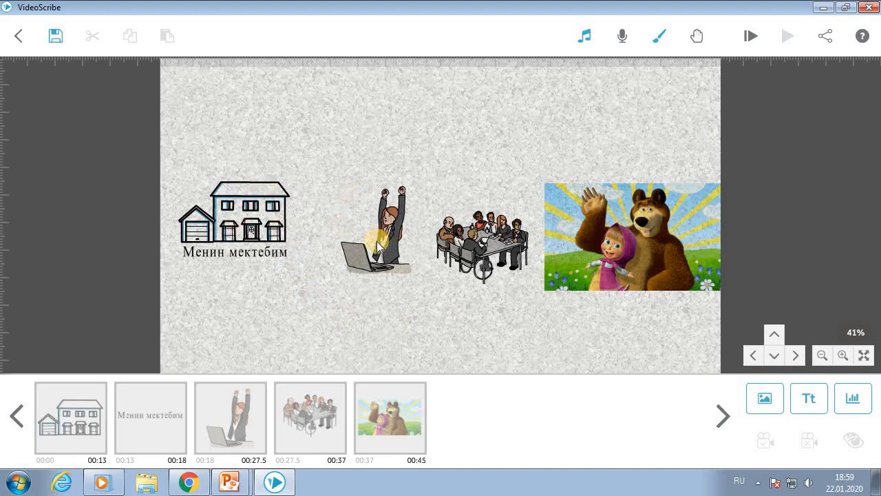
{"action": "left_click", "coordinate": [490, 244]}
{"action": "left_click", "coordinate": [533, 317]}
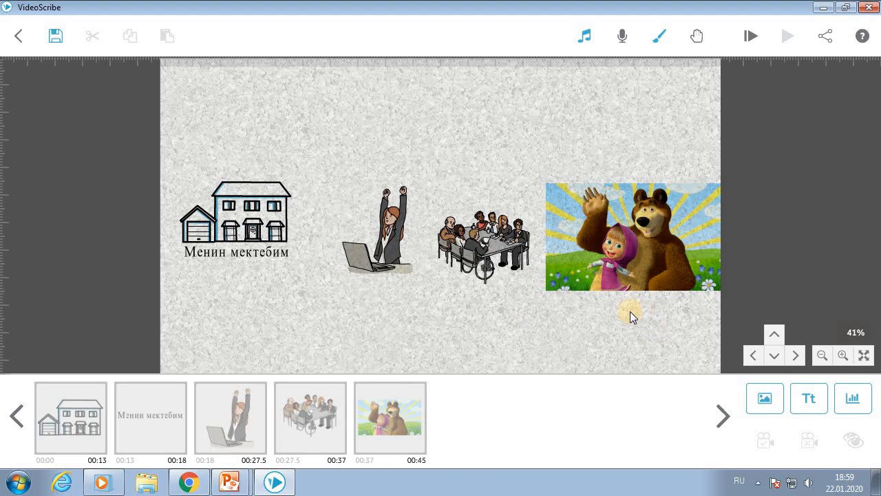
{"action": "left_click", "coordinate": [622, 38]}
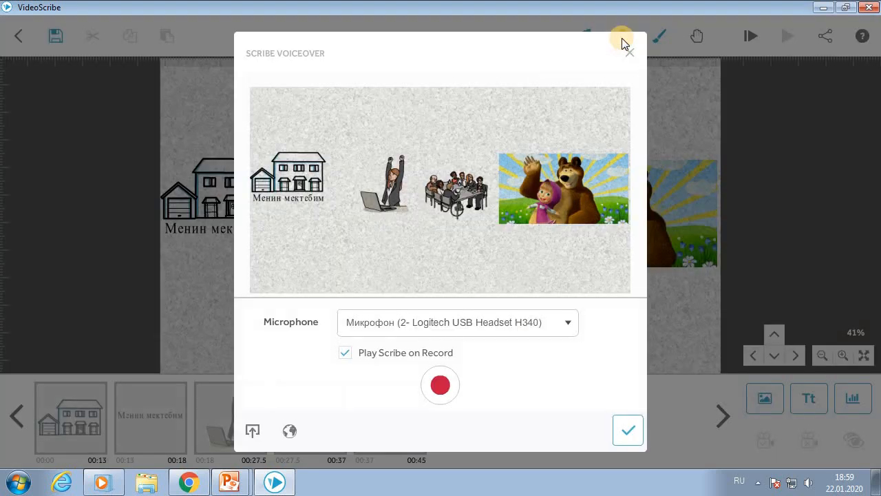
{"action": "left_click", "coordinate": [442, 387]}
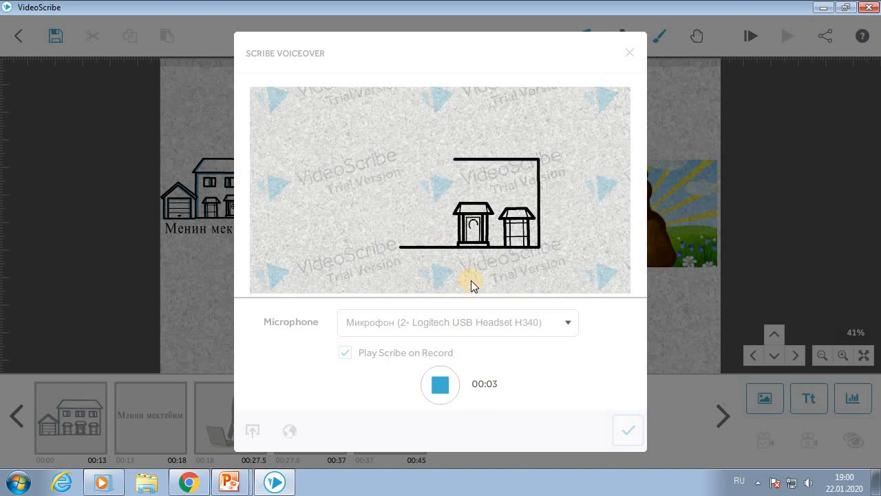
{"action": "left_click", "coordinate": [440, 384]}
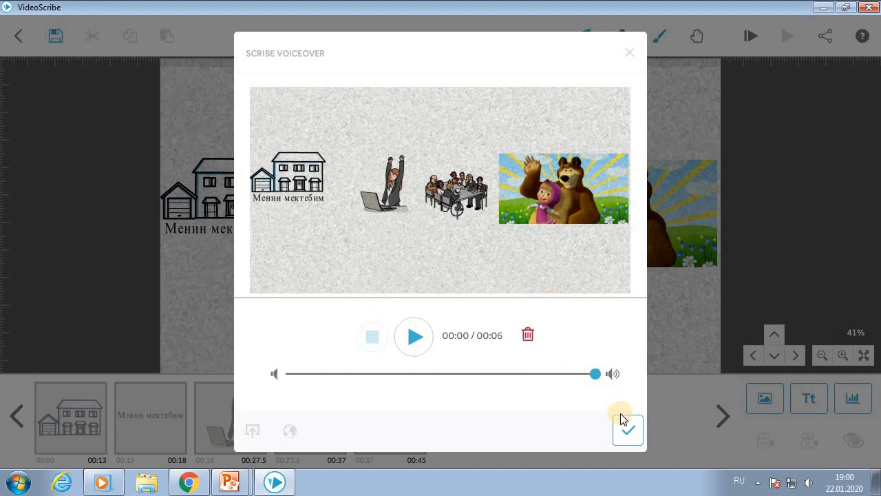
{"action": "left_click", "coordinate": [528, 335]}
{"action": "left_click", "coordinate": [526, 293]}
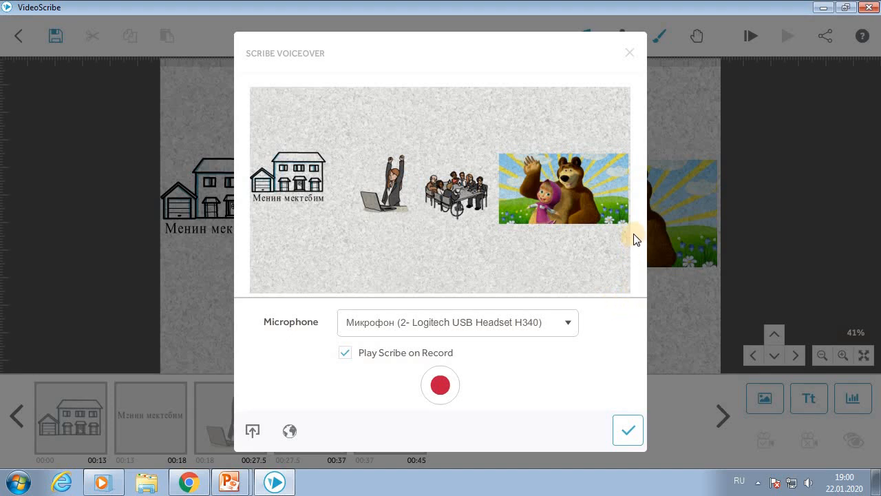
{"action": "left_click", "coordinate": [626, 51]}
- Enter 'Санарип' as the scribe name in Save Scribe, deleting the stray leading character
{"action": "scroll", "coordinate": [479, 315], "scroll_direction": "up", "scroll_amount": 2}
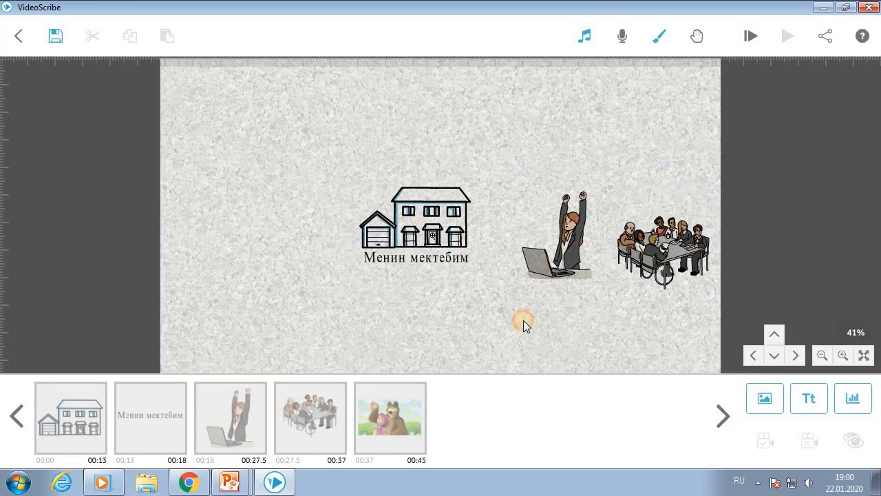
{"action": "scroll", "coordinate": [435, 273], "scroll_direction": "up", "scroll_amount": 2}
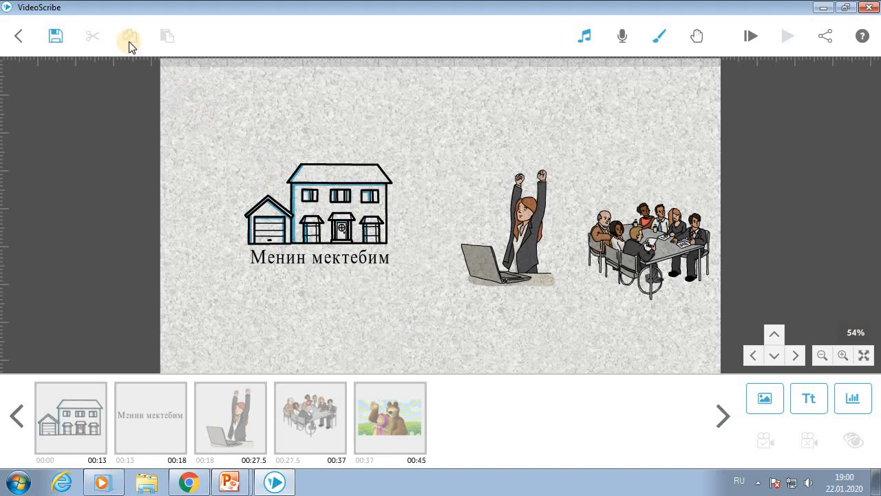
{"action": "left_click", "coordinate": [54, 36]}
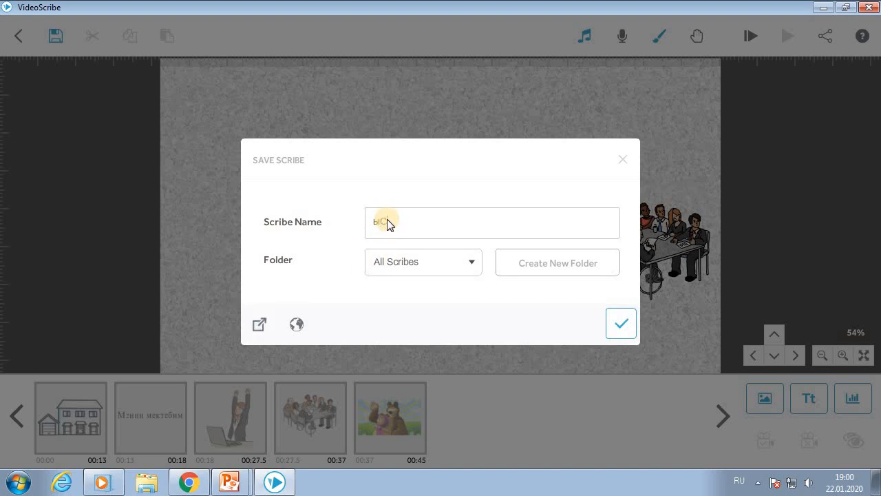
{"action": "type", "text": "Санарип"}
{"action": "key", "text": "Home"}
{"action": "key", "text": "Delete"}
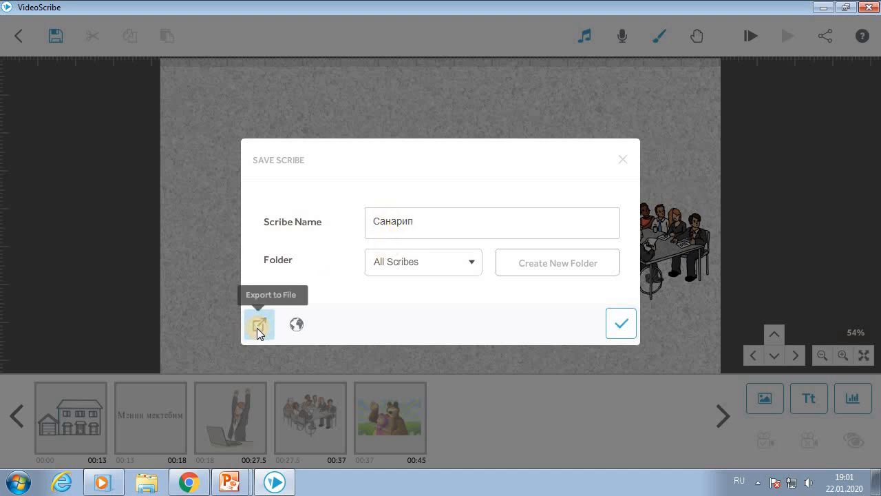
- Open the Export to File location chooser and navigate to the desktop
{"action": "left_click", "coordinate": [256, 326]}
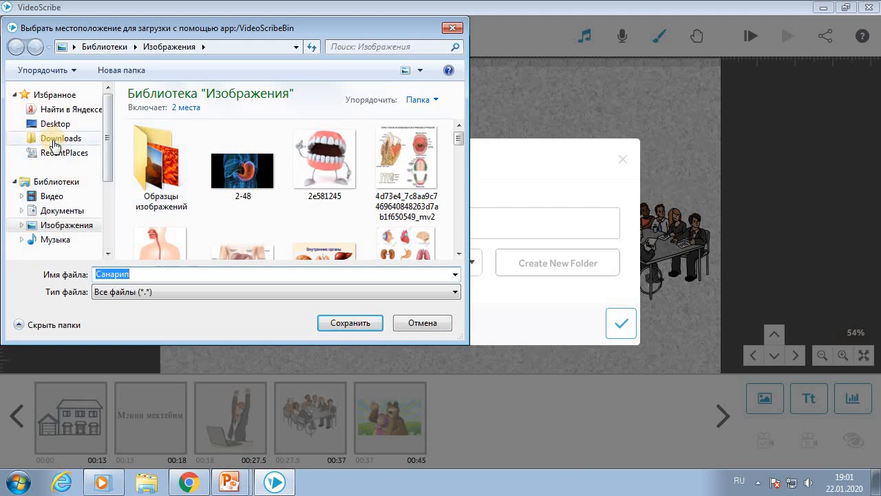
{"action": "left_click", "coordinate": [337, 322]}
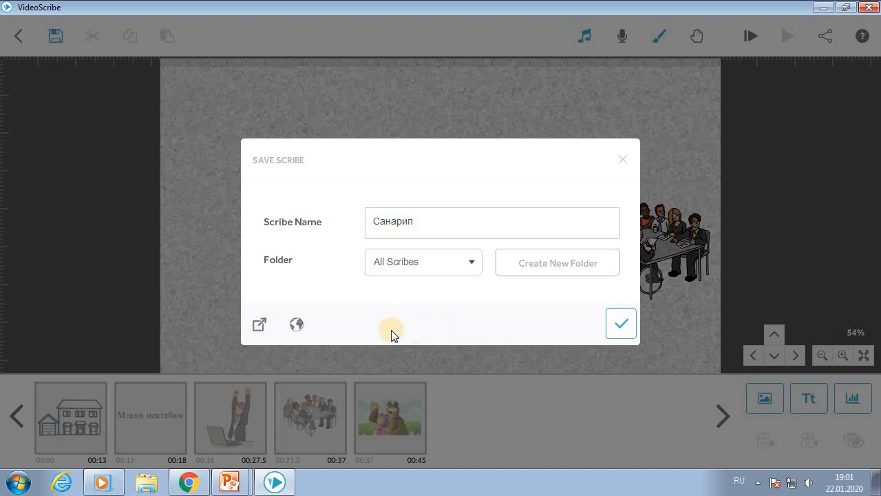
{"action": "left_click", "coordinate": [258, 325]}
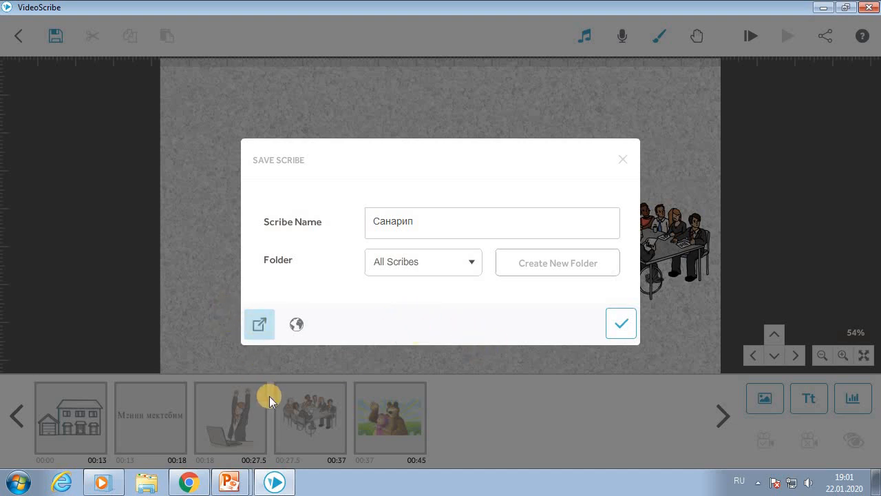
{"action": "left_click", "coordinate": [261, 330]}
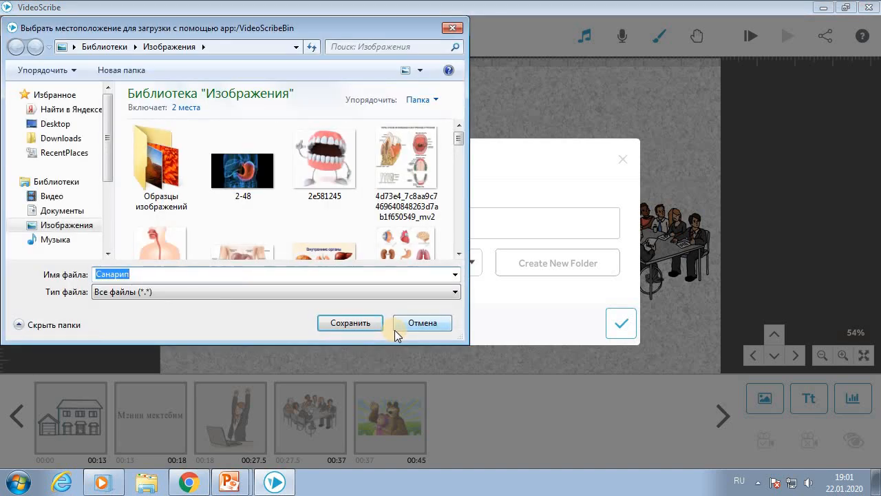
{"action": "left_click", "coordinate": [55, 123]}
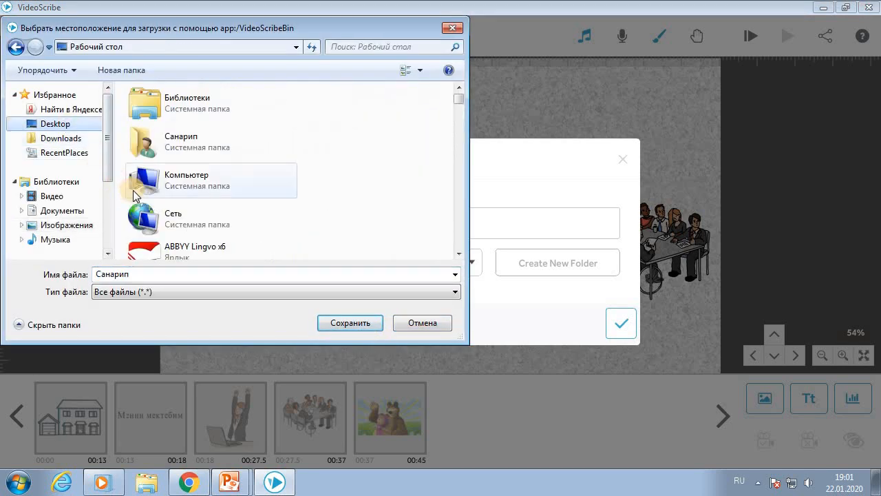
{"action": "left_click", "coordinate": [194, 214]}
{"action": "scroll", "coordinate": [195, 227], "scroll_direction": "down", "scroll_amount": 5}
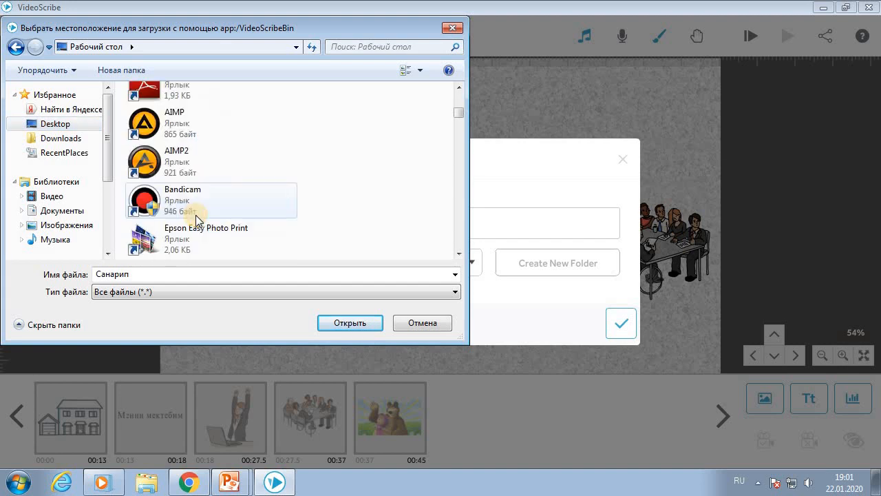
{"action": "scroll", "coordinate": [196, 236], "scroll_direction": "down", "scroll_amount": 3}
{"action": "scroll", "coordinate": [201, 239], "scroll_direction": "down", "scroll_amount": 3}
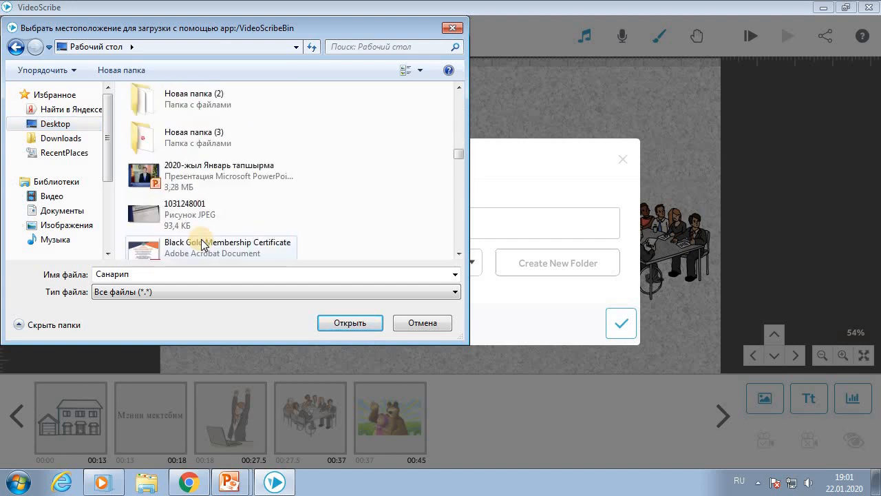
{"action": "scroll", "coordinate": [207, 242], "scroll_direction": "up", "scroll_amount": 1}
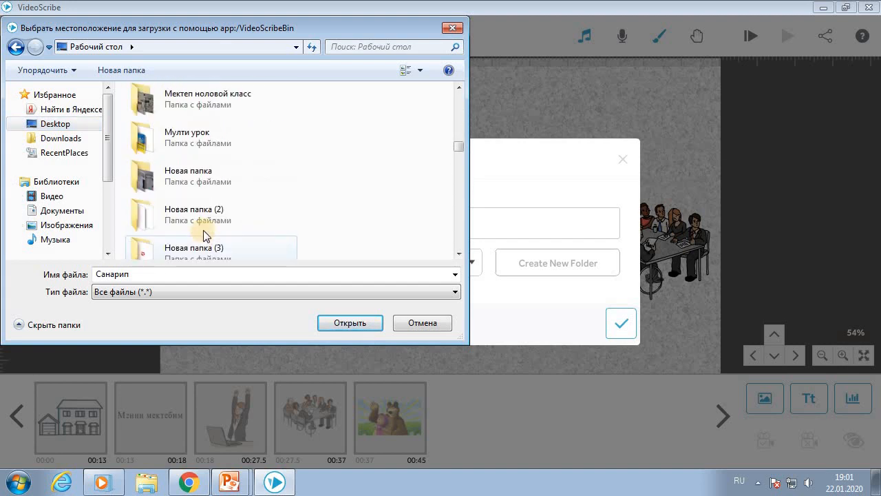
- Export into the Мулти урок folder and confirm saving the scribe as Санарип
{"action": "double_click", "coordinate": [209, 140]}
{"action": "left_click", "coordinate": [353, 324]}
{"action": "left_click", "coordinate": [629, 328]}
{"action": "left_click", "coordinate": [628, 328]}
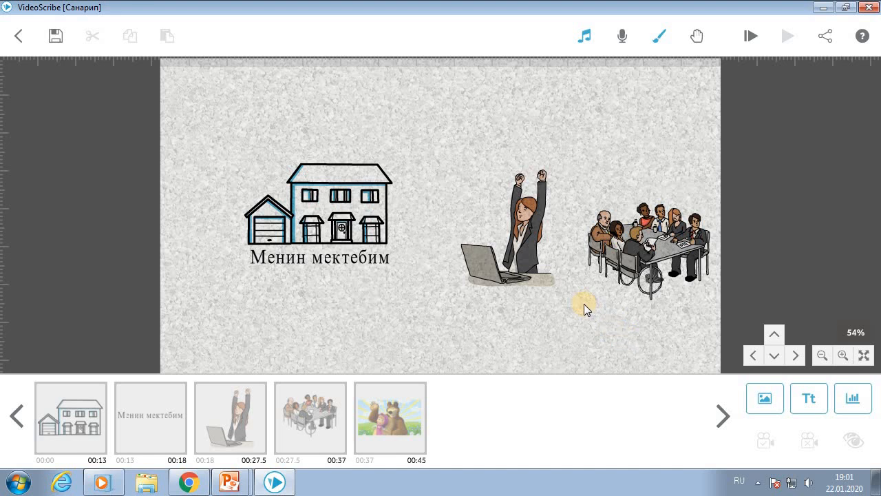
{"action": "scroll", "coordinate": [584, 303], "scroll_direction": "down", "scroll_amount": 2}
{"action": "scroll", "coordinate": [584, 303], "scroll_direction": "up", "scroll_amount": 3}
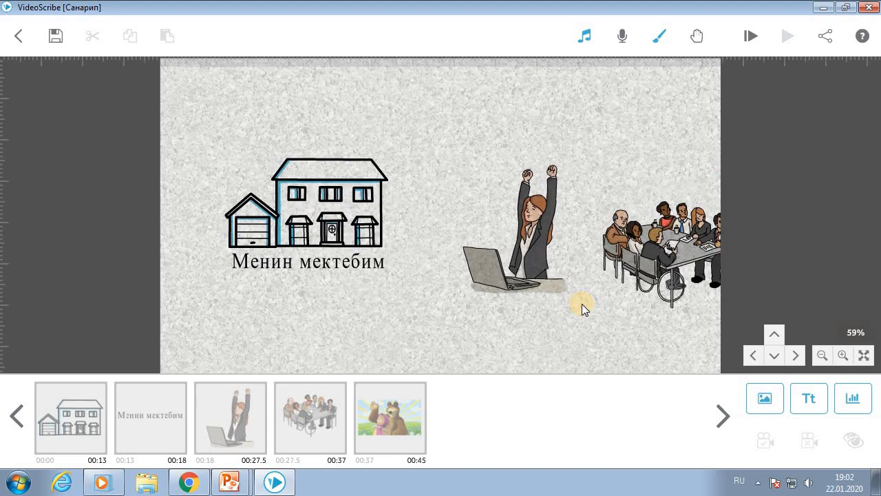
{"action": "scroll", "coordinate": [582, 304], "scroll_direction": "up", "scroll_amount": 2}
{"action": "left_click_drag", "start_coordinate": [362, 306], "coordinate": [371, 321]}
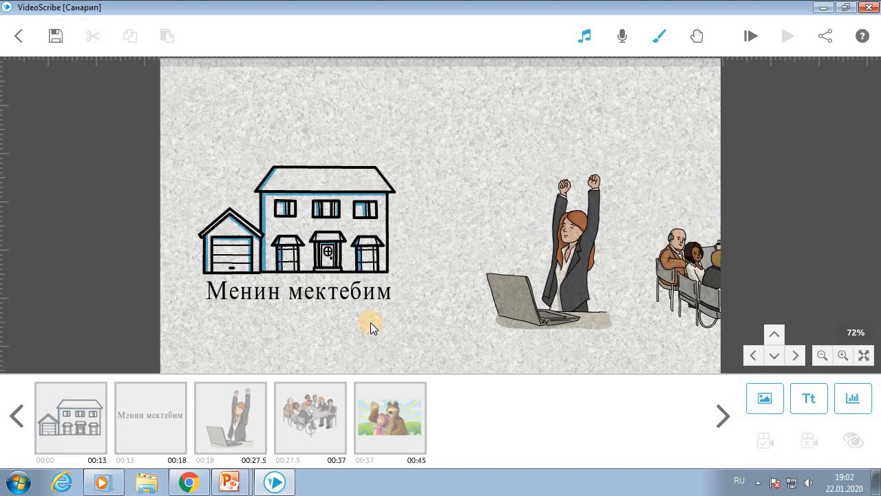
{"action": "left_click_drag", "start_coordinate": [570, 314], "coordinate": [523, 314]}
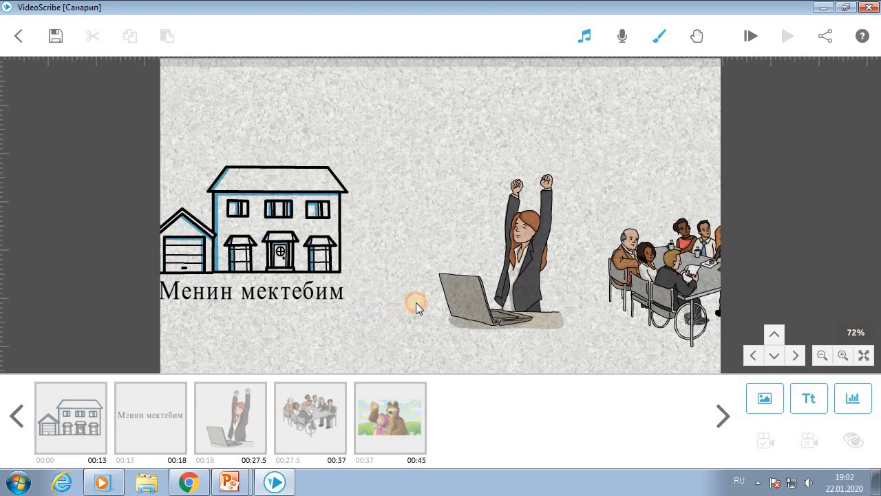
{"action": "left_click_drag", "start_coordinate": [416, 303], "coordinate": [412, 293]}
{"action": "scroll", "coordinate": [305, 275], "scroll_direction": "up", "scroll_amount": 2}
{"action": "left_click_drag", "start_coordinate": [306, 289], "coordinate": [485, 289]}
{"action": "scroll", "coordinate": [459, 285], "scroll_direction": "up", "scroll_amount": 3}
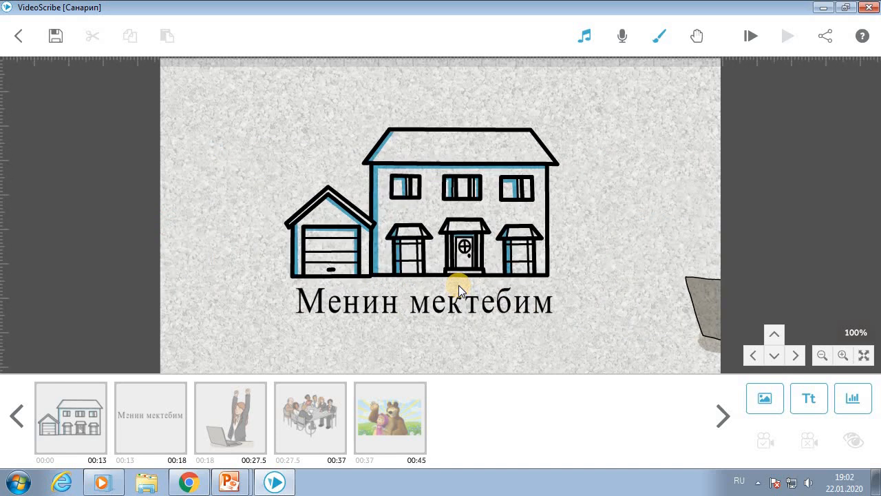
{"action": "mouse_move", "coordinate": [495, 310]}
{"action": "left_mouse_down"}
{"action": "mouse_move", "coordinate": [508, 301]}
{"action": "mouse_move", "coordinate": [509, 313]}
{"action": "left_mouse_up"}
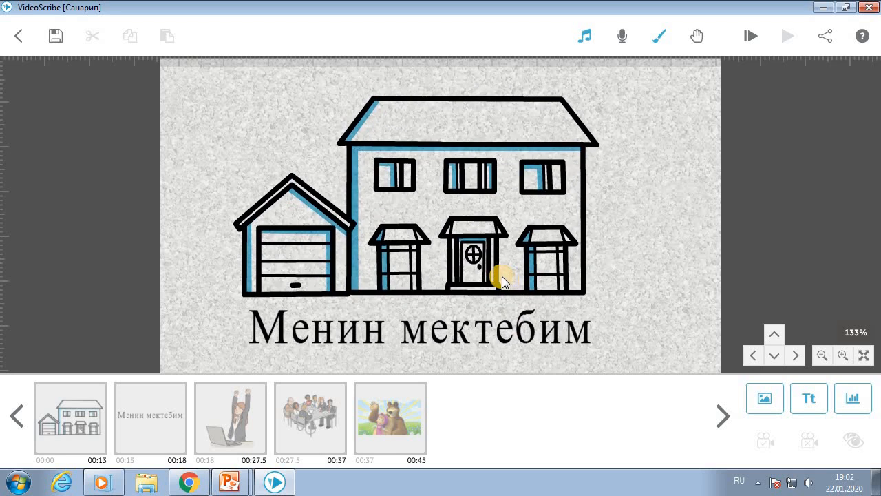
{"action": "left_click", "coordinate": [49, 31]}
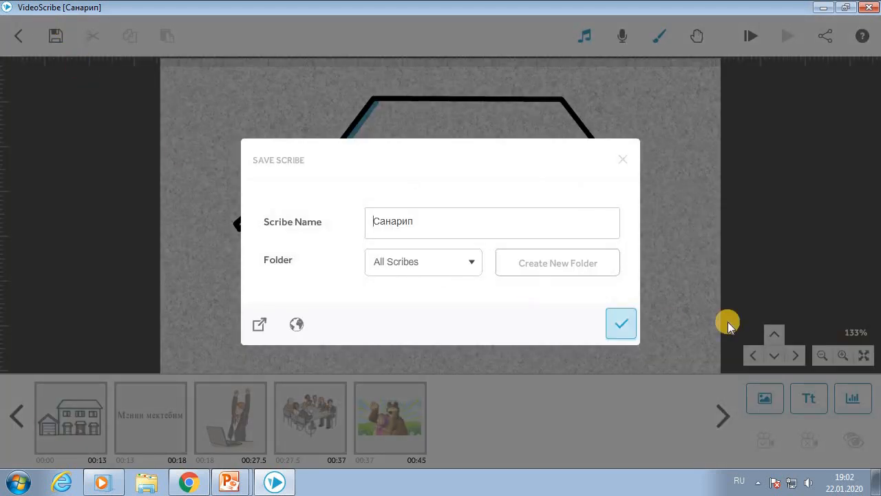
{"action": "left_click", "coordinate": [623, 327]}
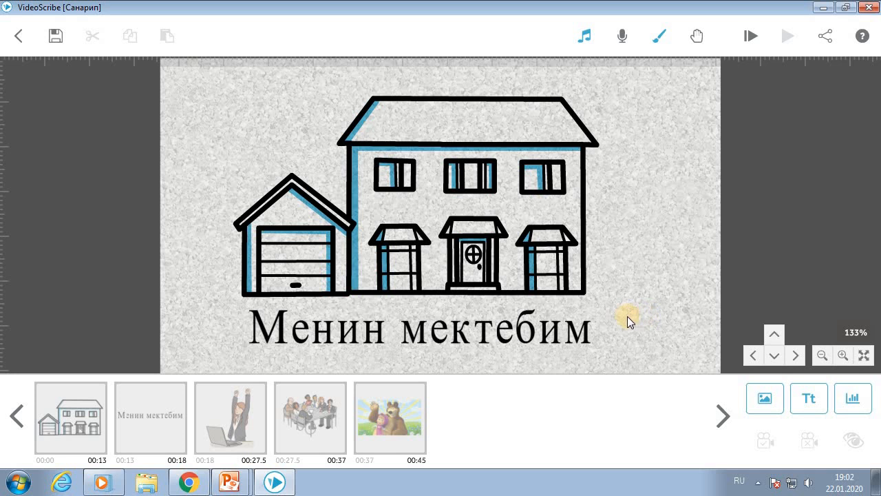
{"action": "left_click", "coordinate": [826, 36]}
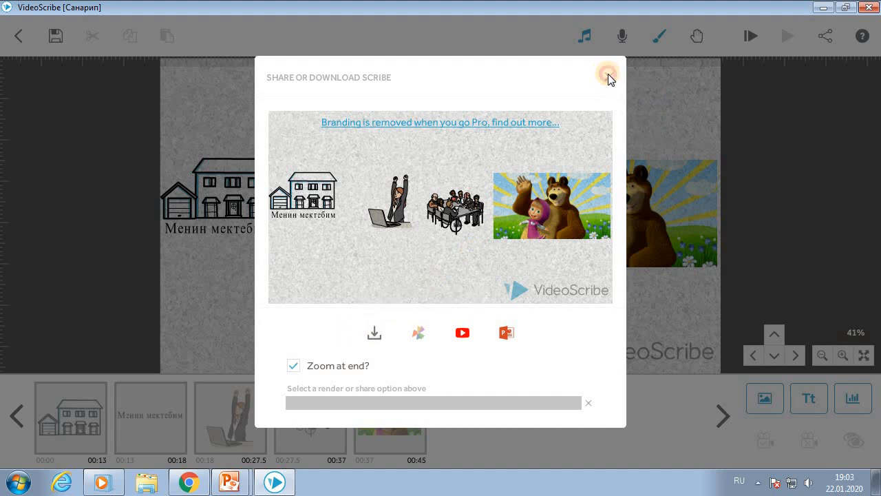
{"action": "left_click", "coordinate": [608, 75]}
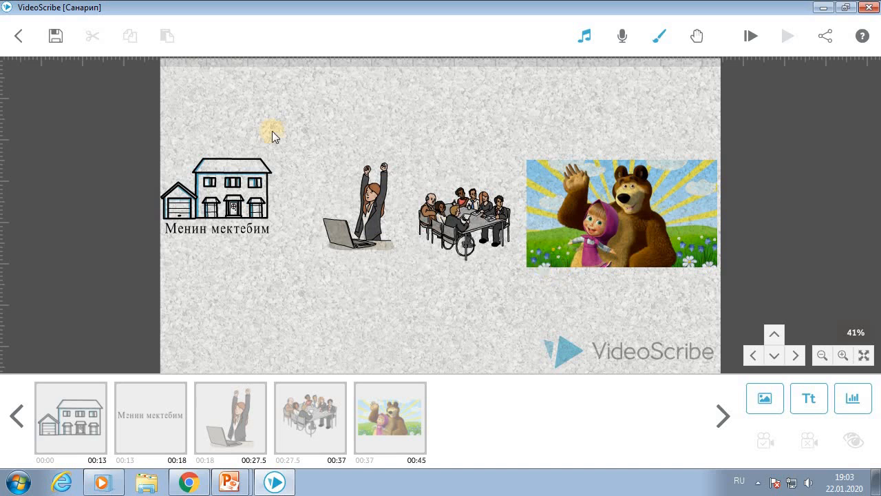
- Dismiss the Save Scribe window unchanged and bring up the Share or Download Scribe options
{"action": "left_click", "coordinate": [52, 39]}
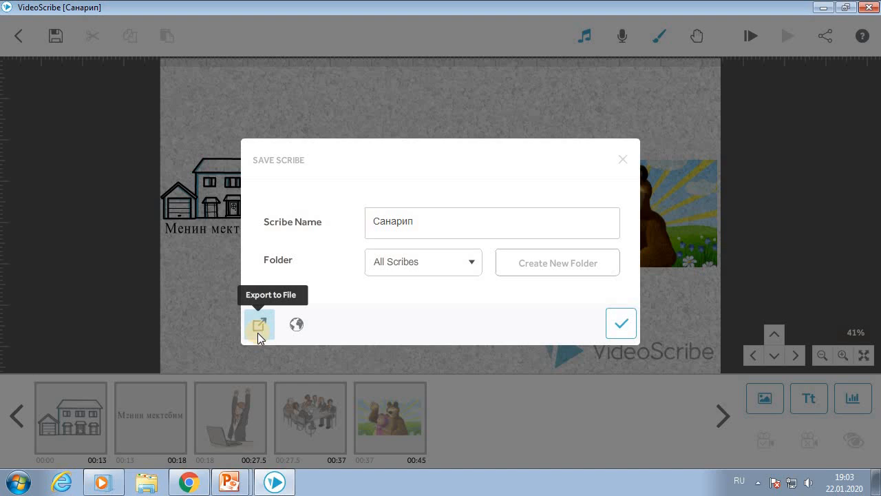
{"action": "left_click", "coordinate": [623, 160]}
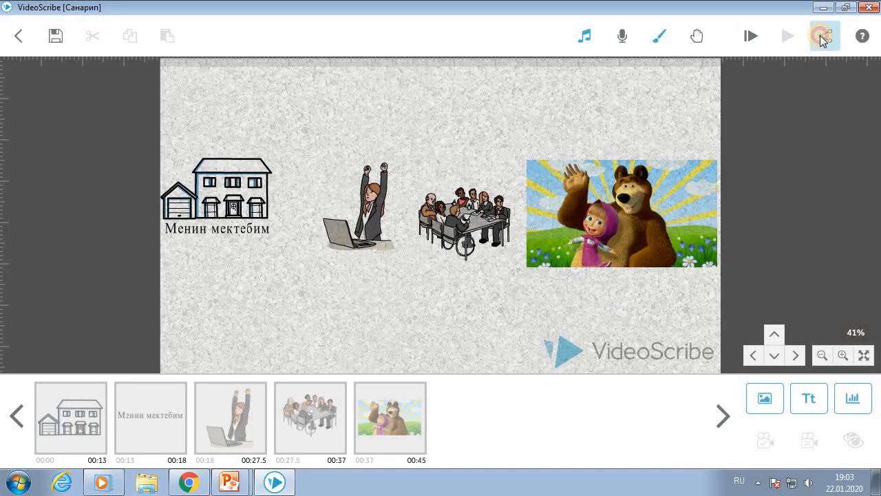
{"action": "left_click", "coordinate": [824, 36]}
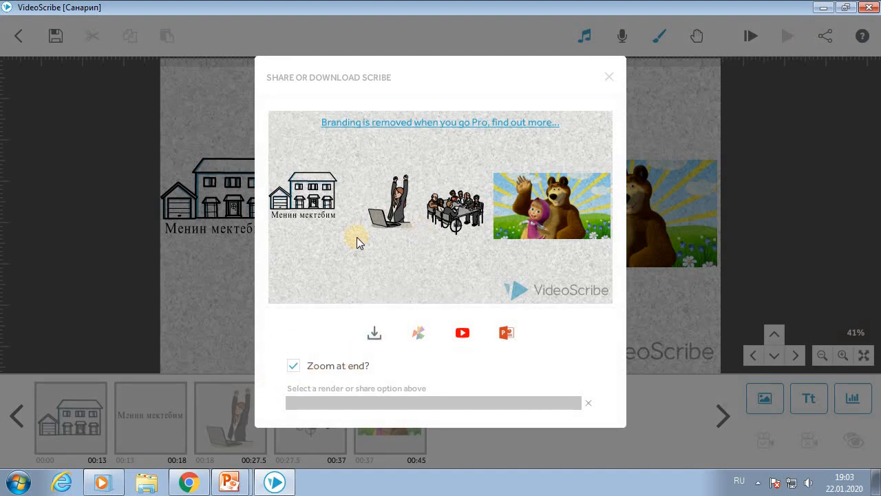
- Download the video as Quicktime MOV, 640 (Normal), 15 fps, rendering to Санарип.mov
{"action": "left_click", "coordinate": [373, 328]}
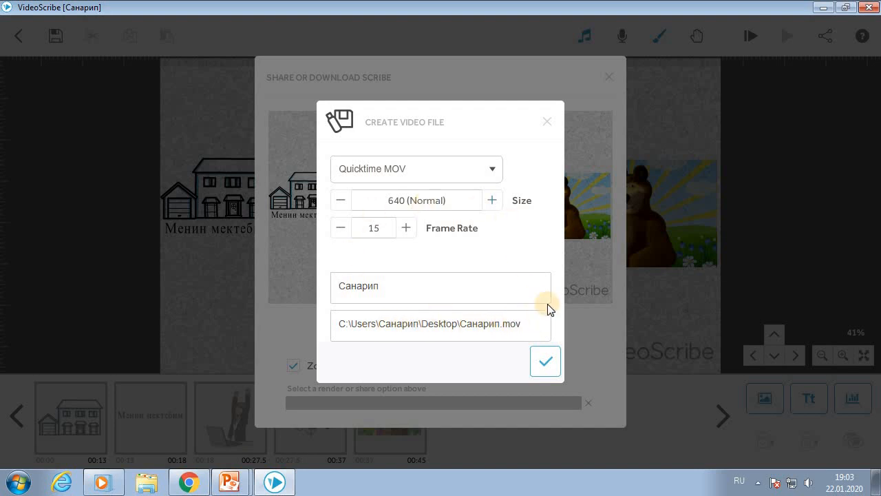
{"action": "left_click", "coordinate": [492, 172]}
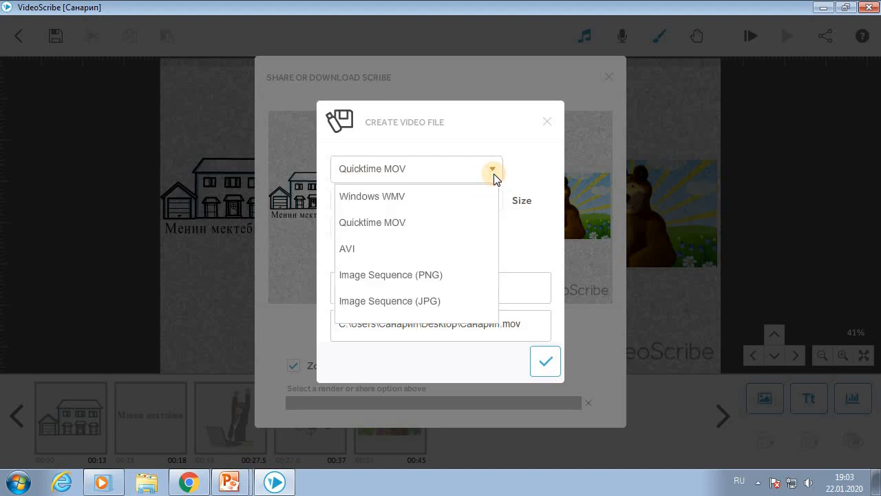
{"action": "left_click", "coordinate": [494, 173]}
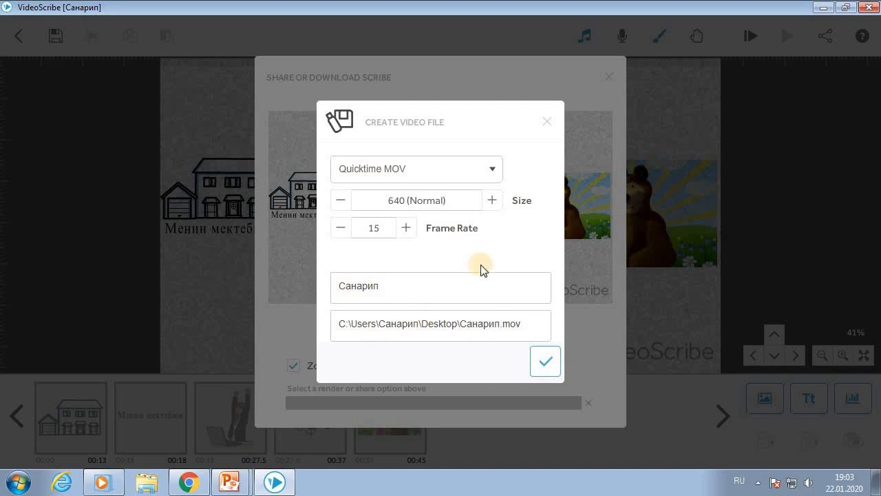
{"action": "left_click", "coordinate": [557, 362]}
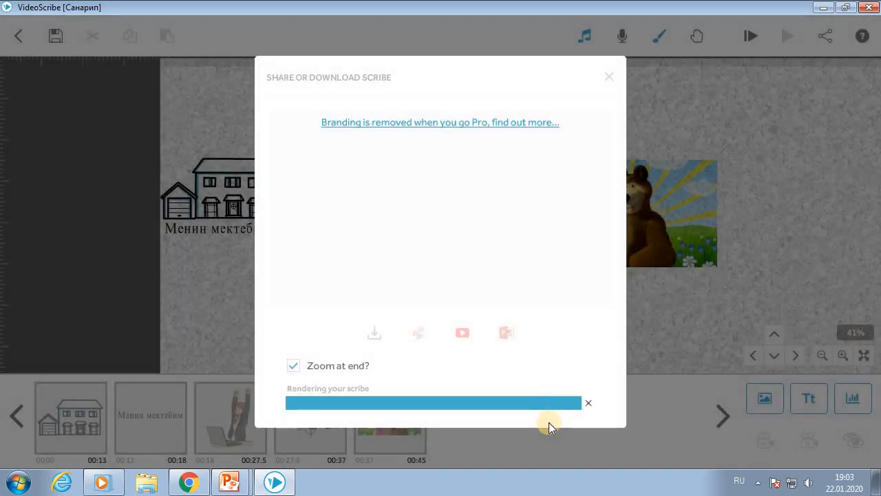